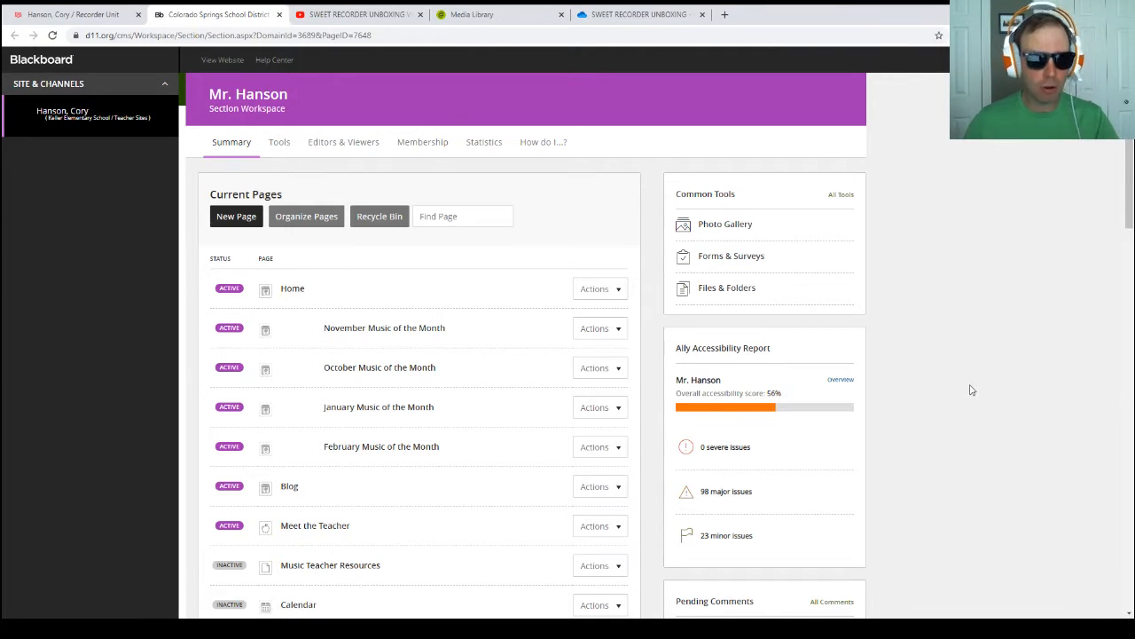
Step: Create a new page named "Sweet" using the Content Page type and continue to its editor
click(233, 222)
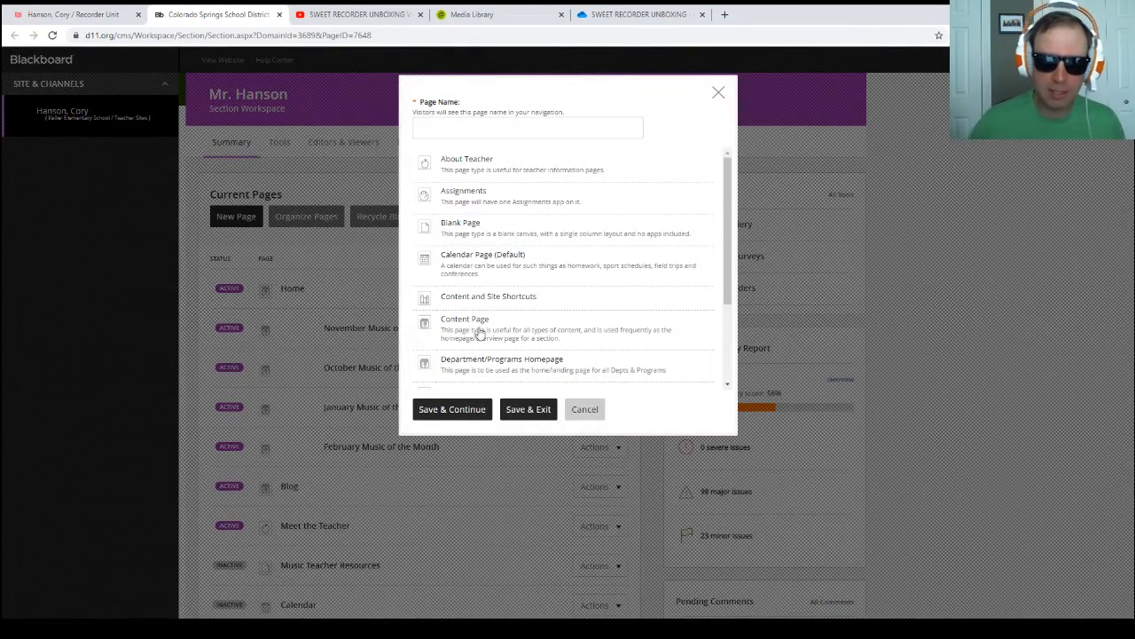
click(471, 325)
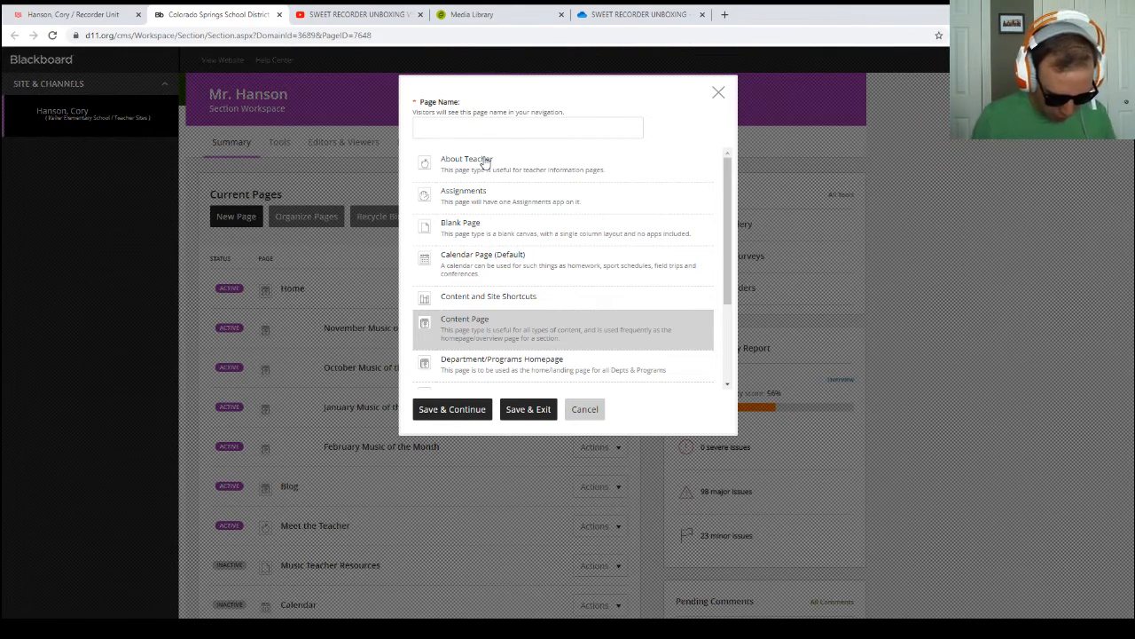
text(WE)
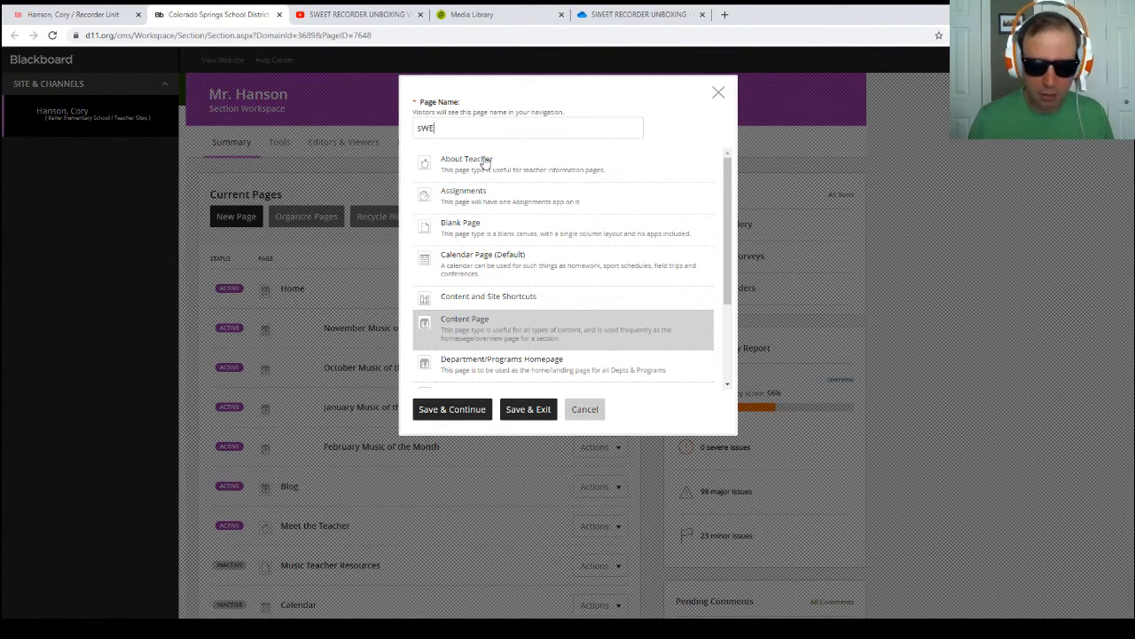
key(BackSpace)
key(BackSpace)
key(BackSpace)
text(Sw)
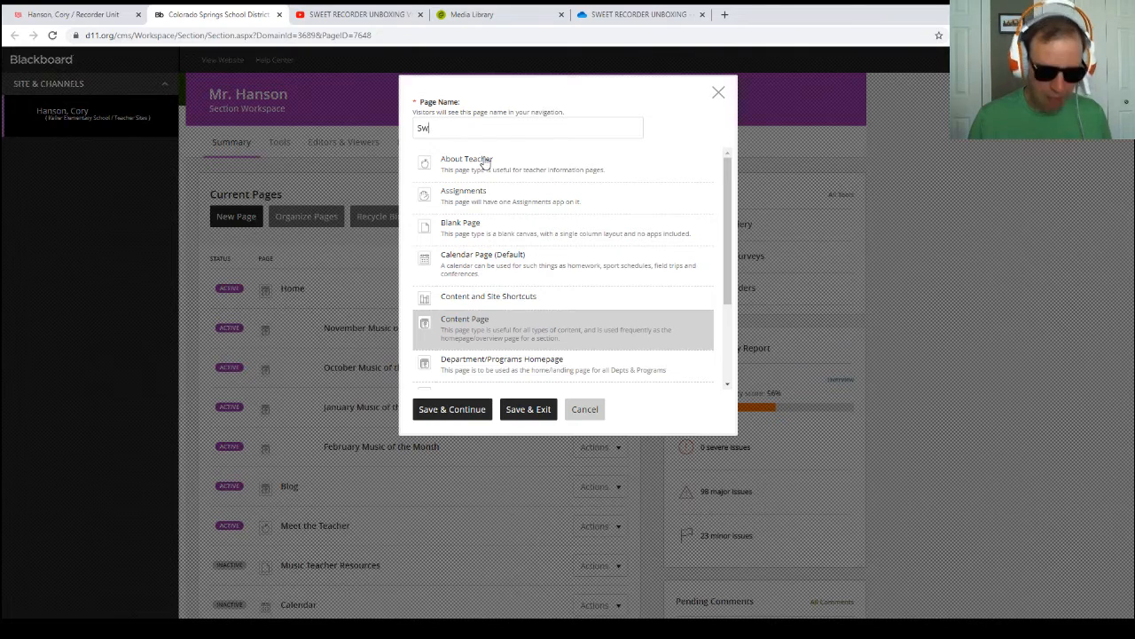
text(ee)
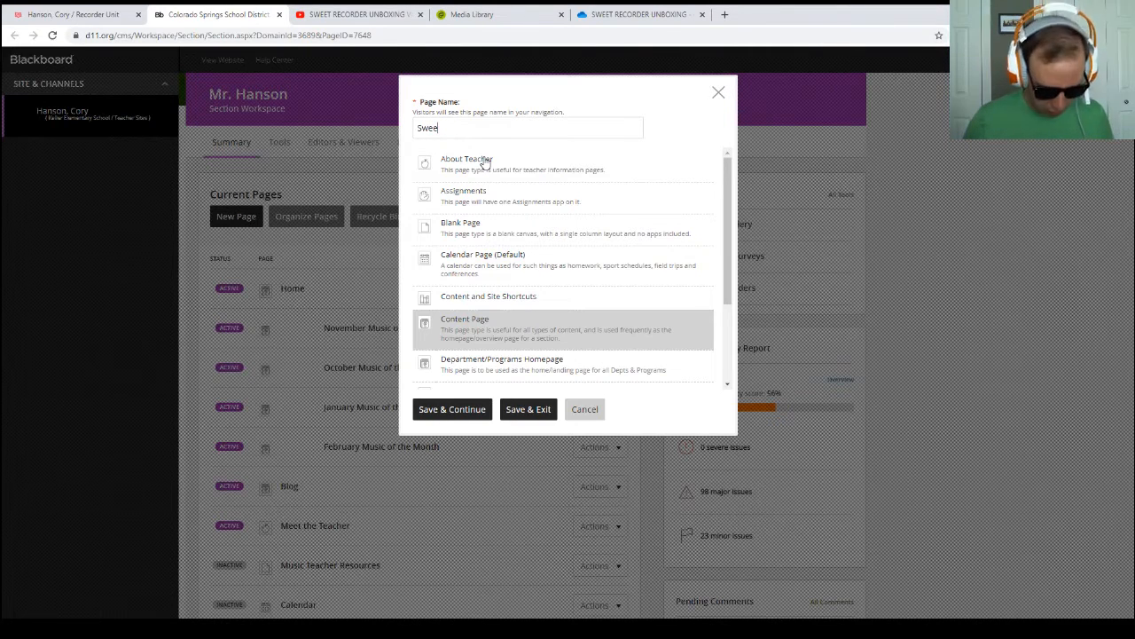
text(rtt)
click(489, 414)
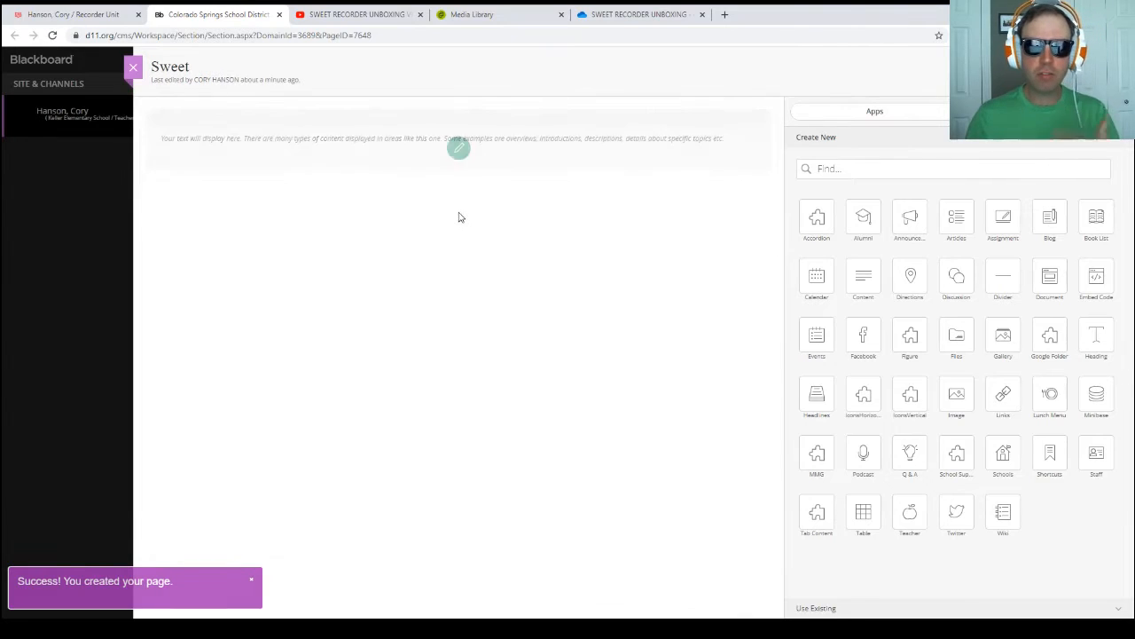
Step: Edit the page's content area and enter the text "Sweet Unboxing video" with the large text size chosen
click(458, 149)
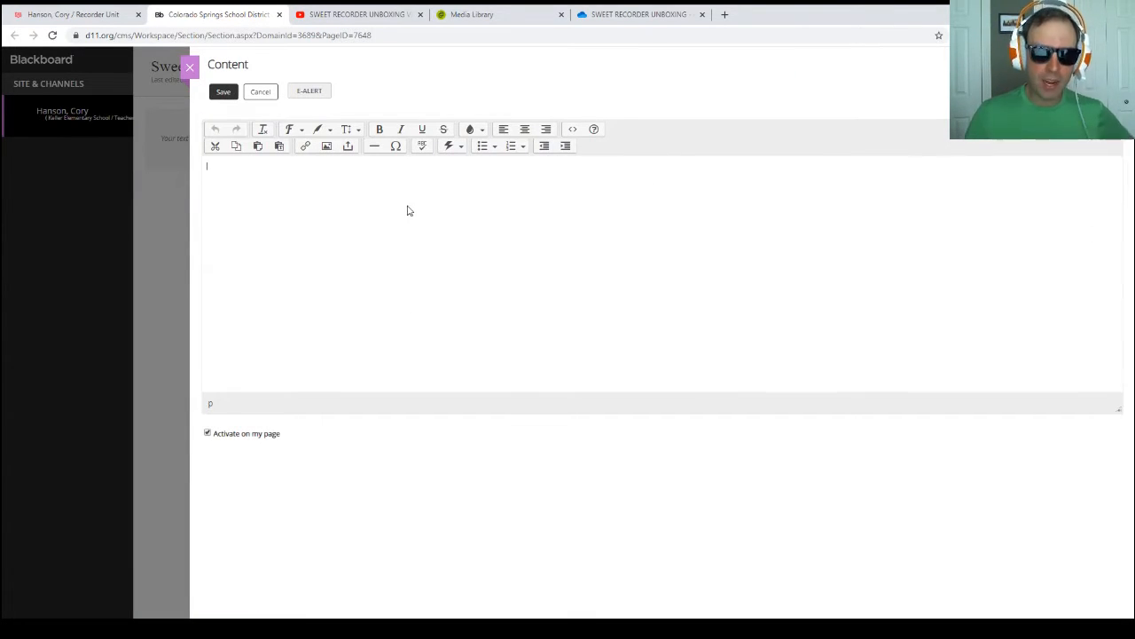
click(329, 130)
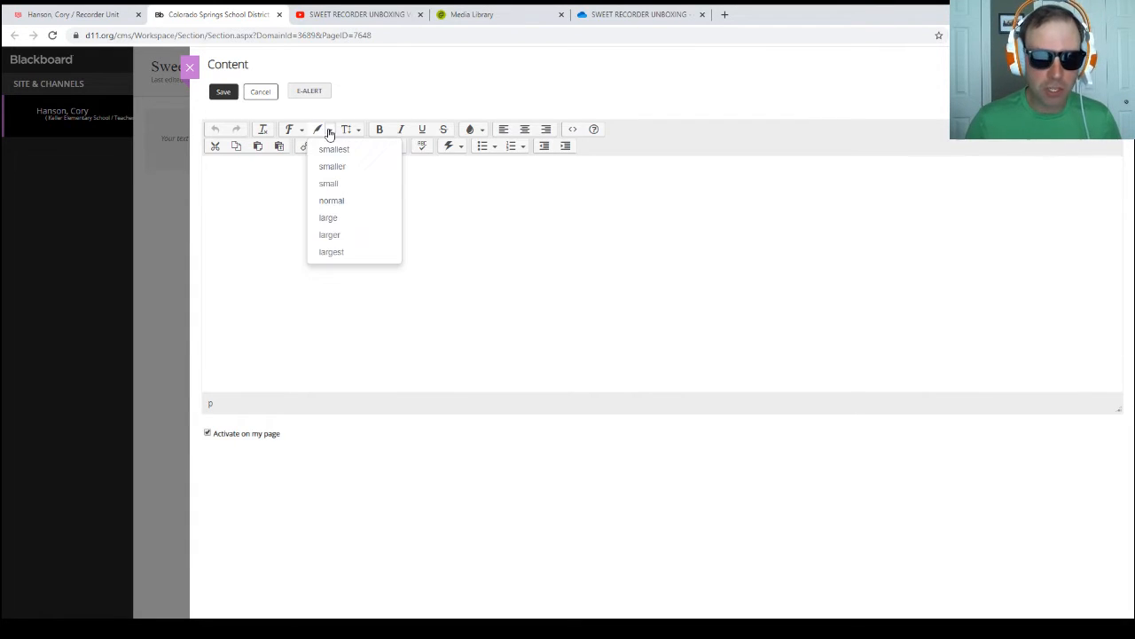
click(326, 202)
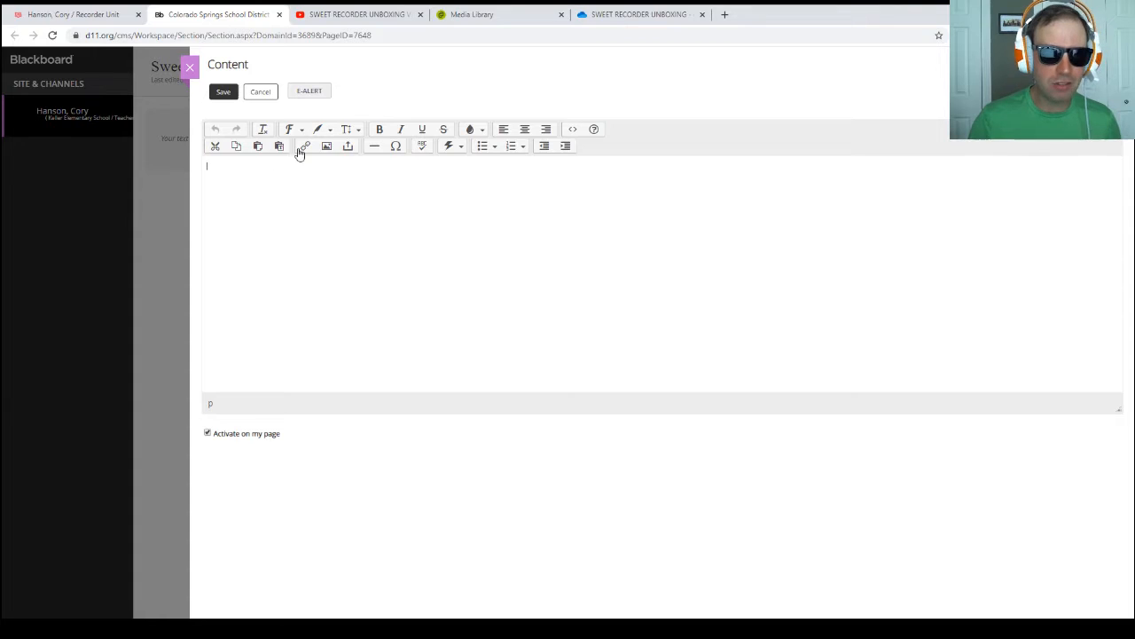
click(329, 130)
click(330, 219)
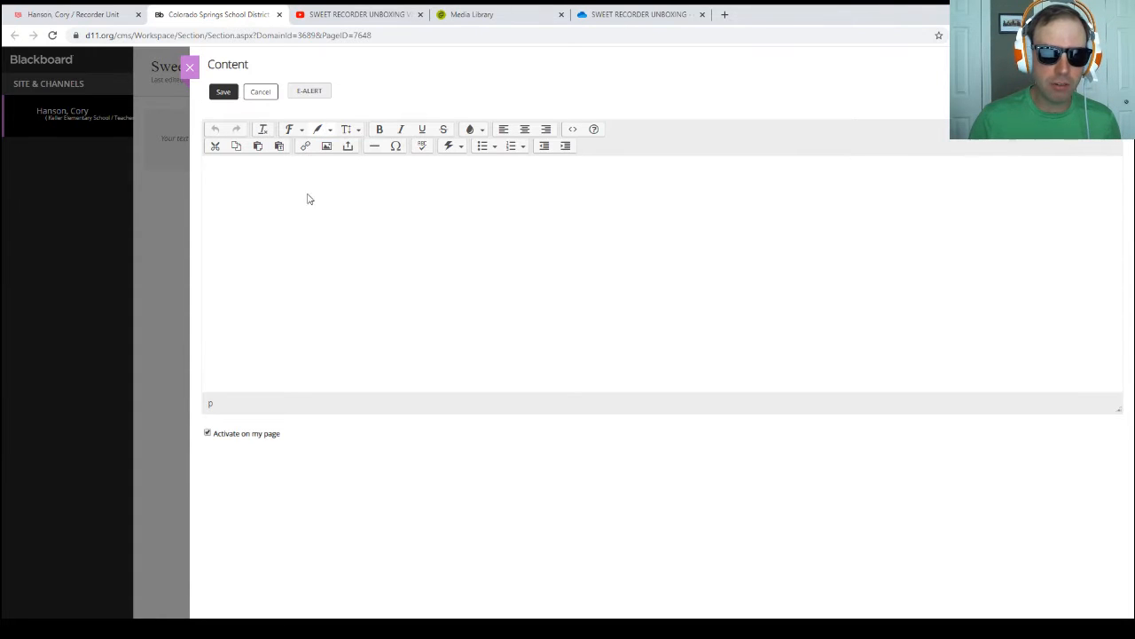
text(Sw)
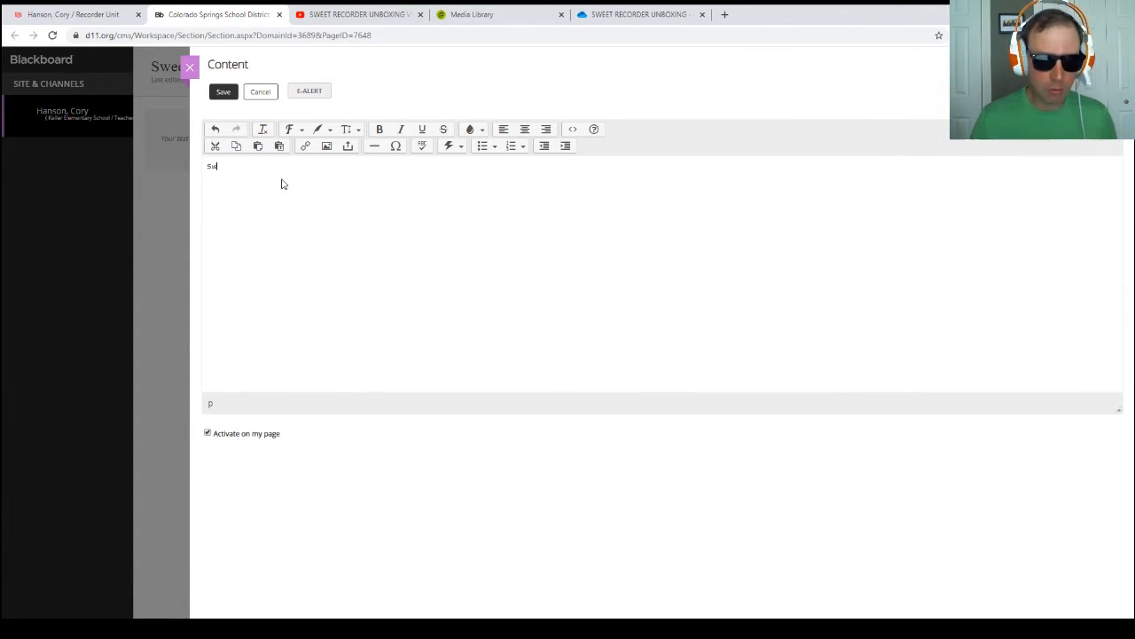
text(eet Unbox)
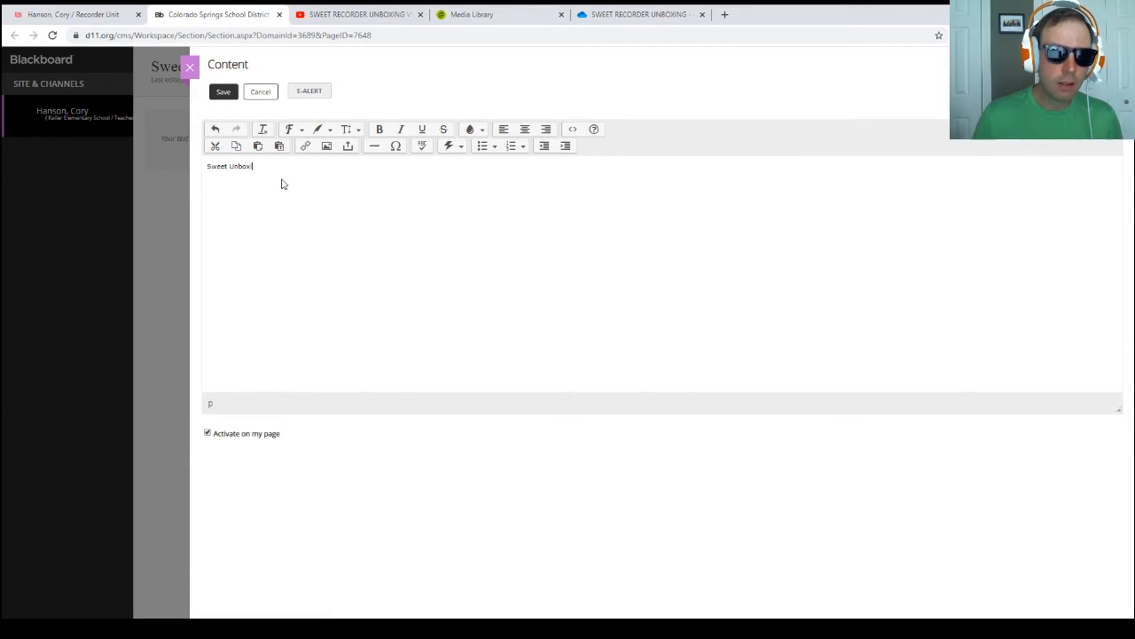
text(ing video)
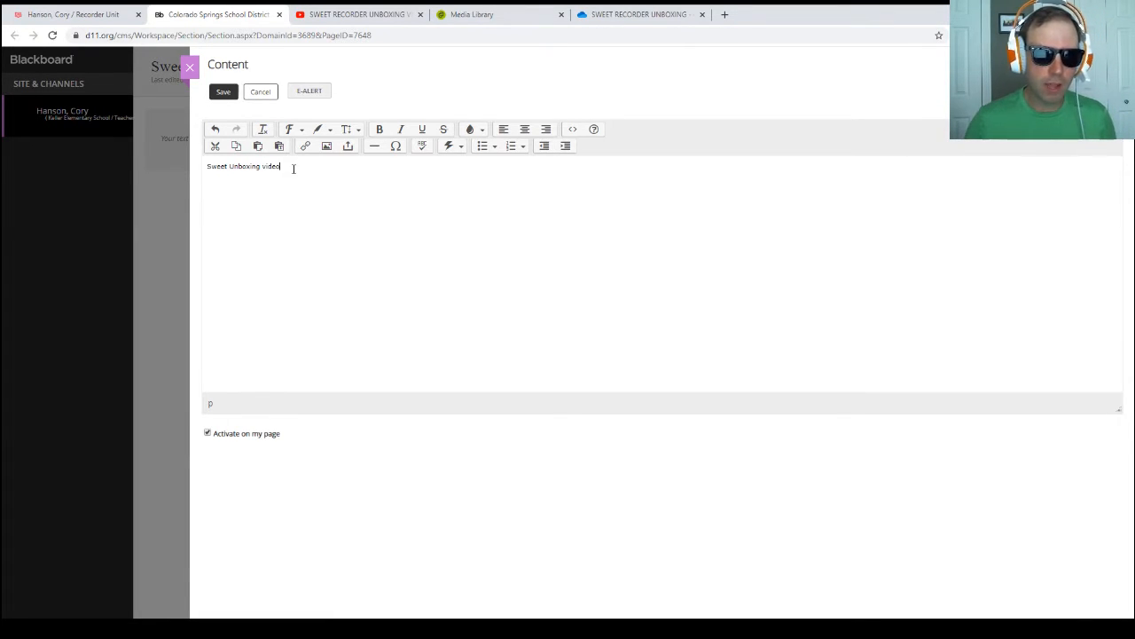
Step: Set the size of the entered "Sweet Unboxing video" text to large
drag(293, 169, 187, 171)
click(321, 129)
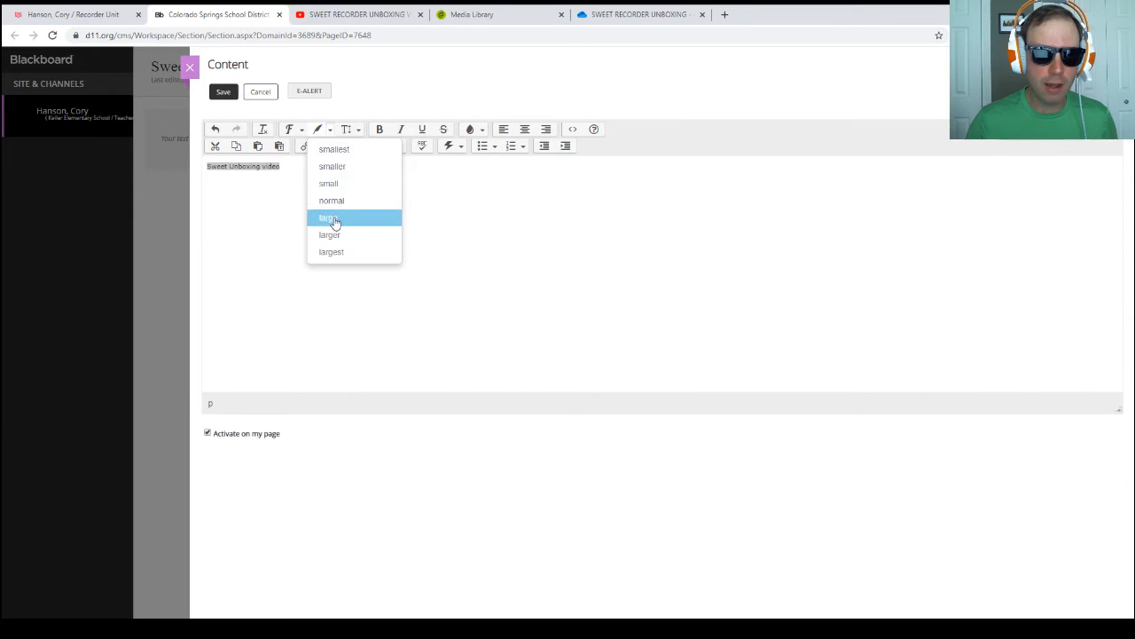
click(335, 218)
click(318, 192)
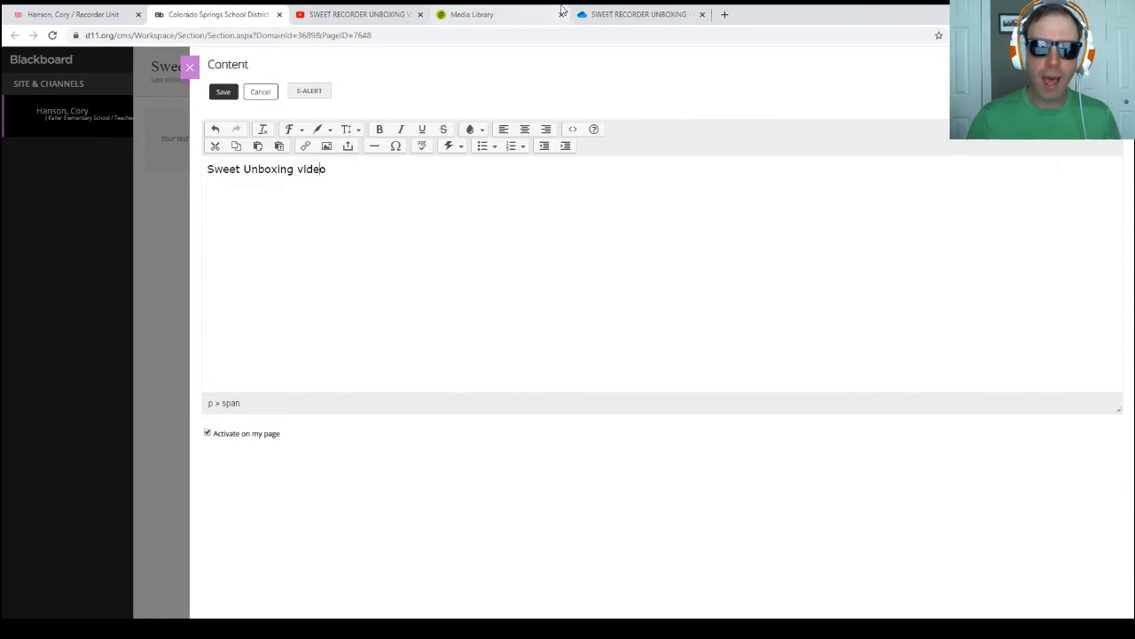
Step: Switch to the SWEET RECORDER UNBOXING folder in OneDrive
click(605, 16)
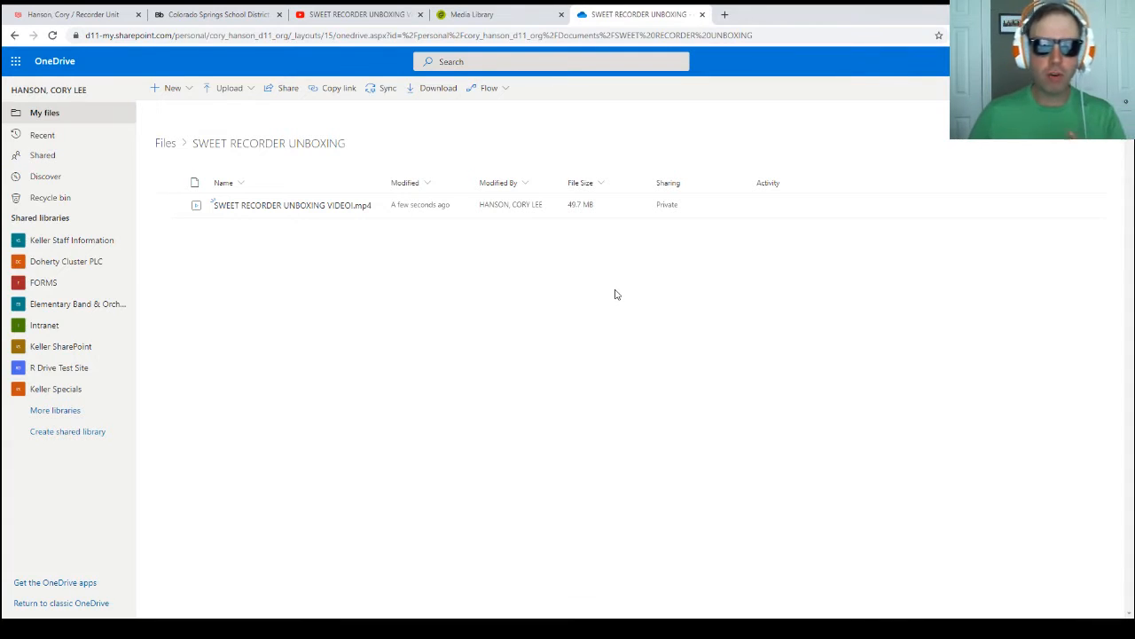
click(169, 205)
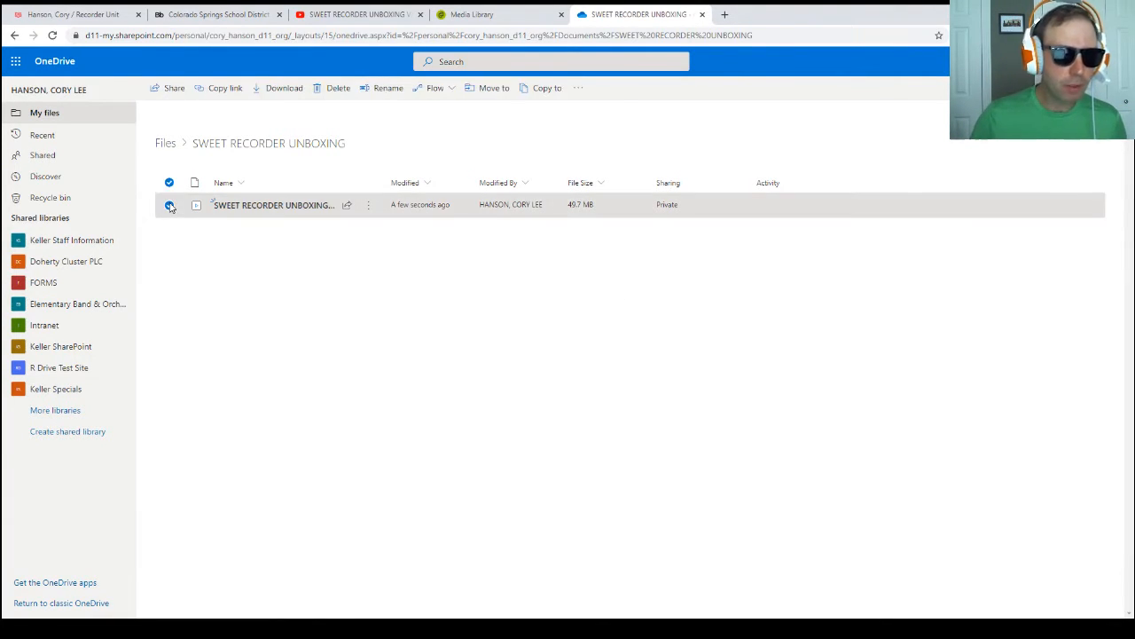
click(210, 90)
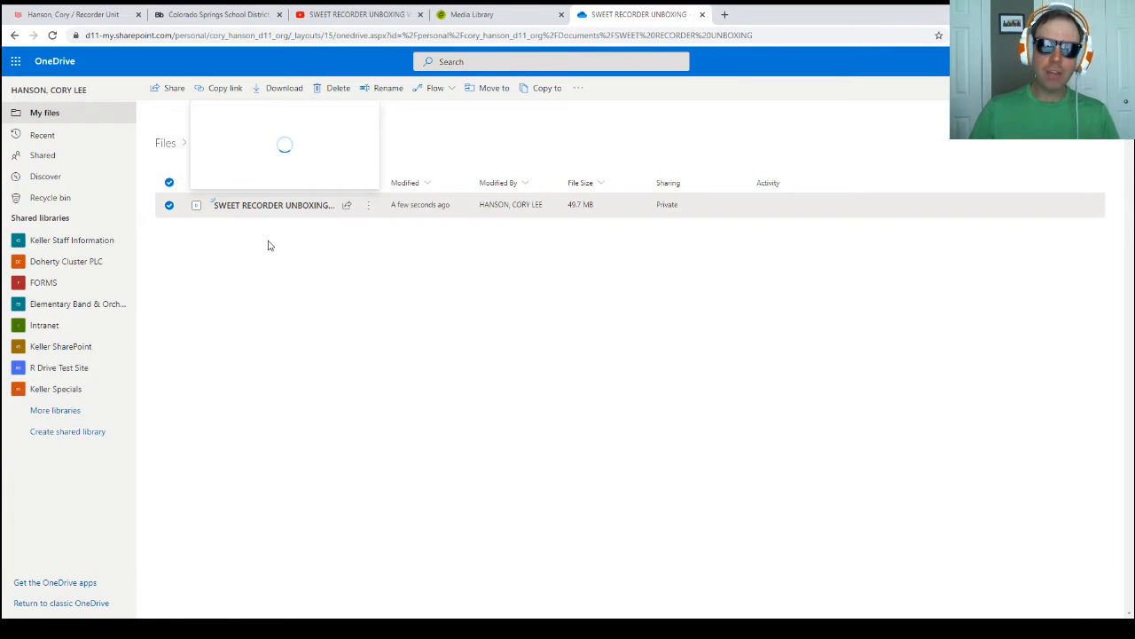
click(298, 263)
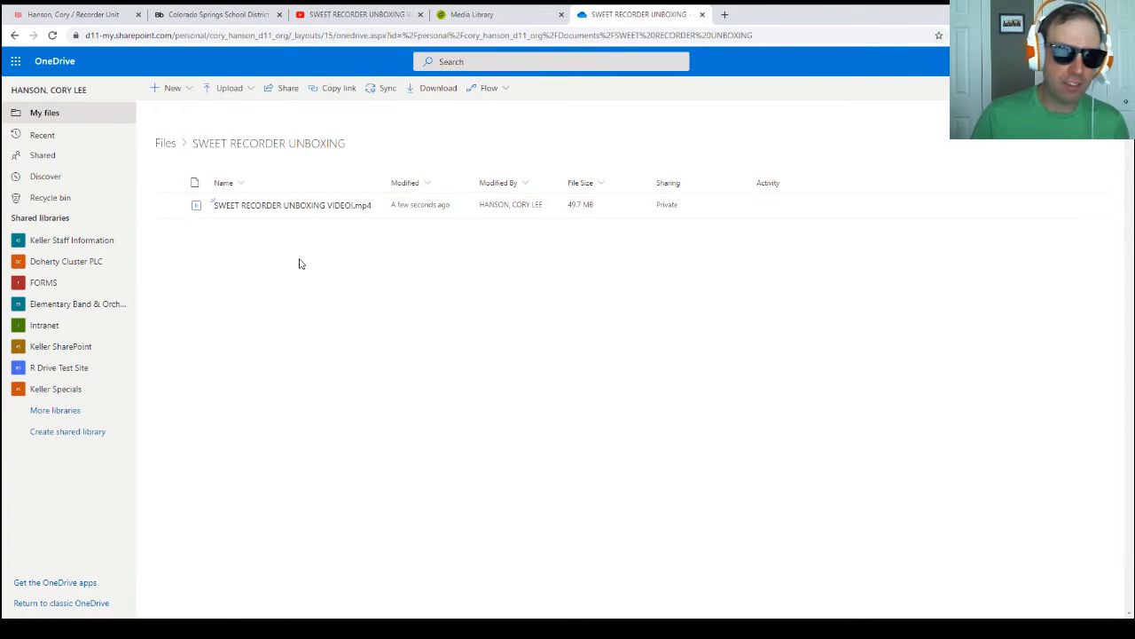
click(169, 205)
click(227, 88)
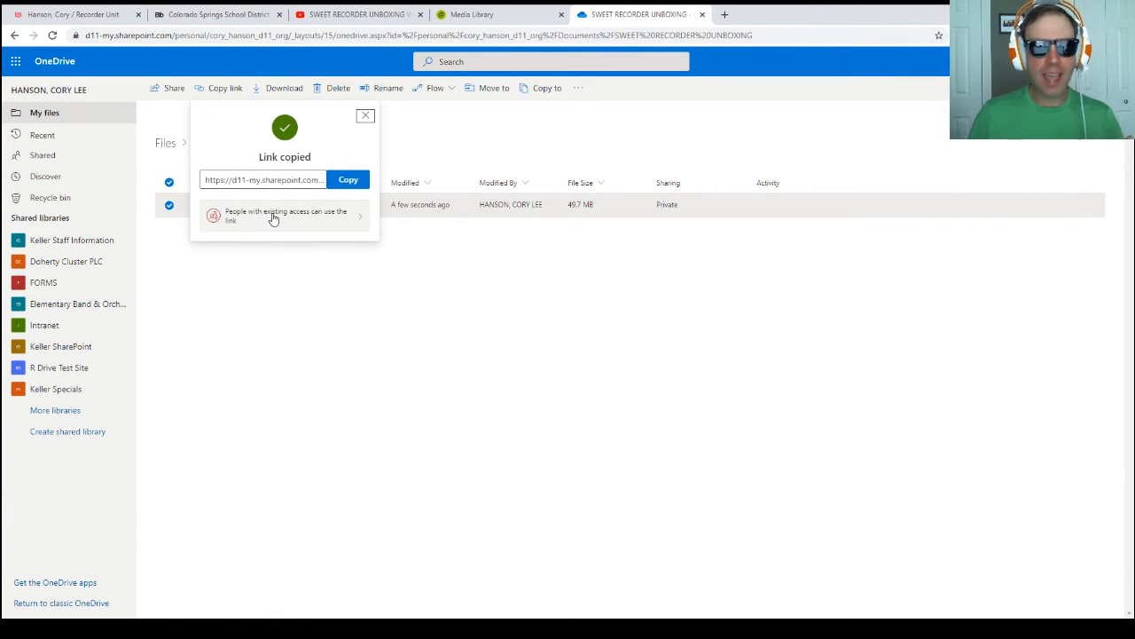
click(275, 219)
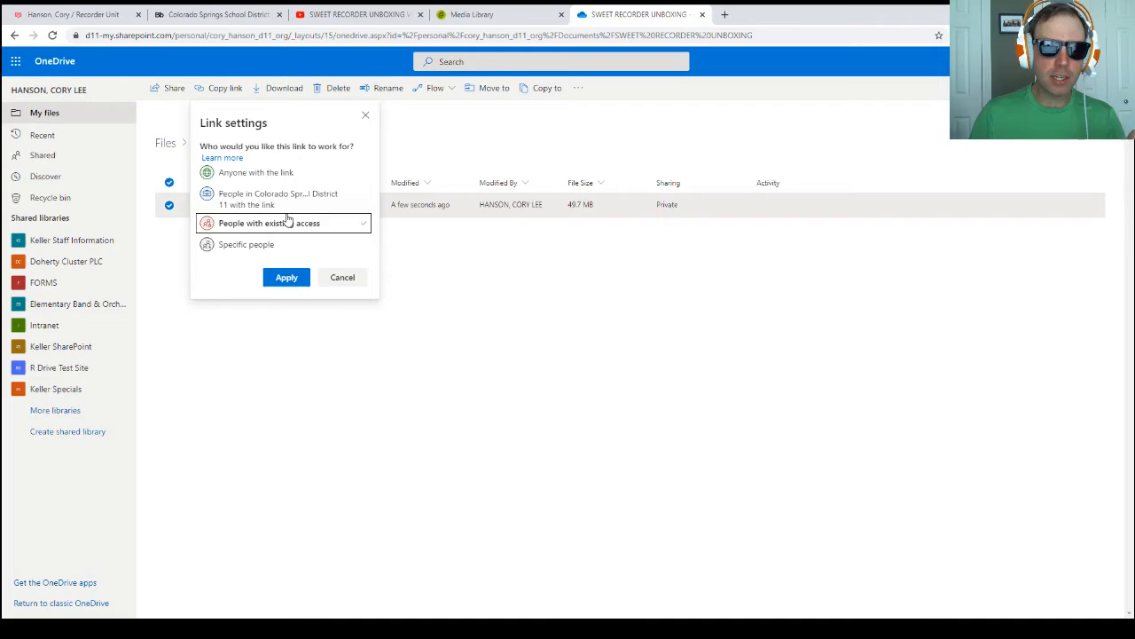
click(264, 176)
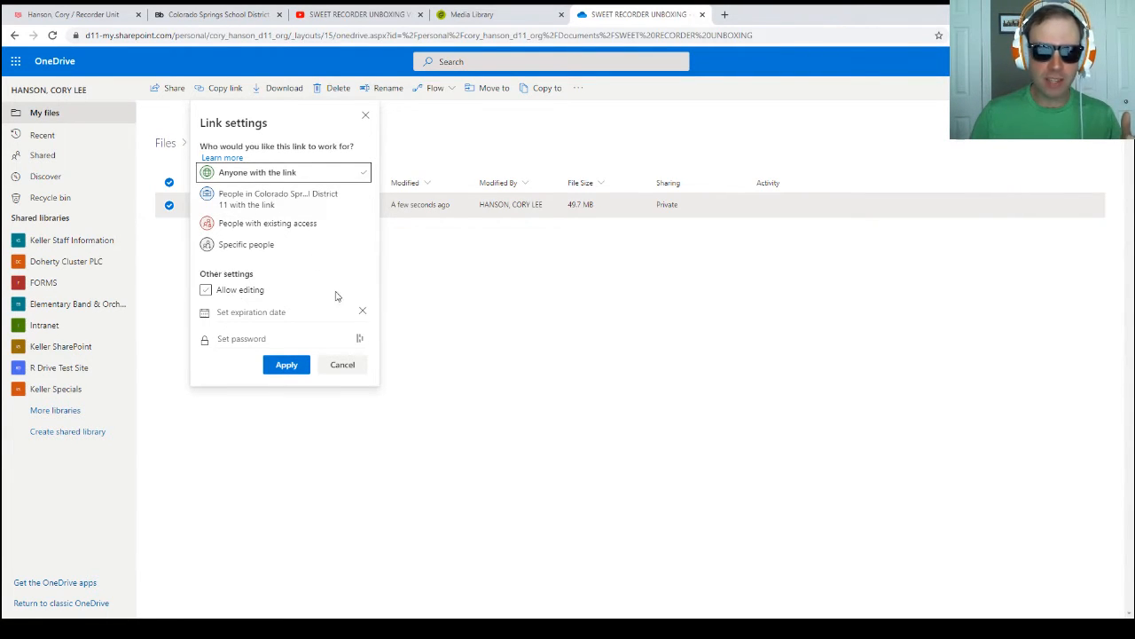
click(225, 318)
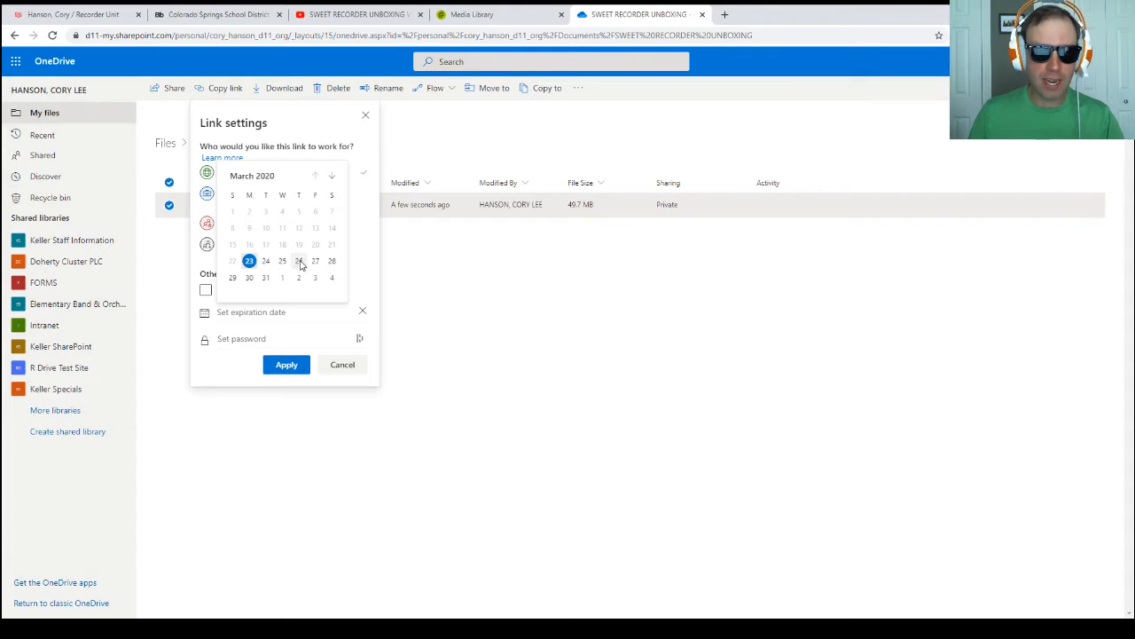
click(498, 312)
Step: Create and copy a view-only link to the SWEET RECORDER UNBOXING VIDEO!.mp4 file that works for anyone with the link
click(169, 206)
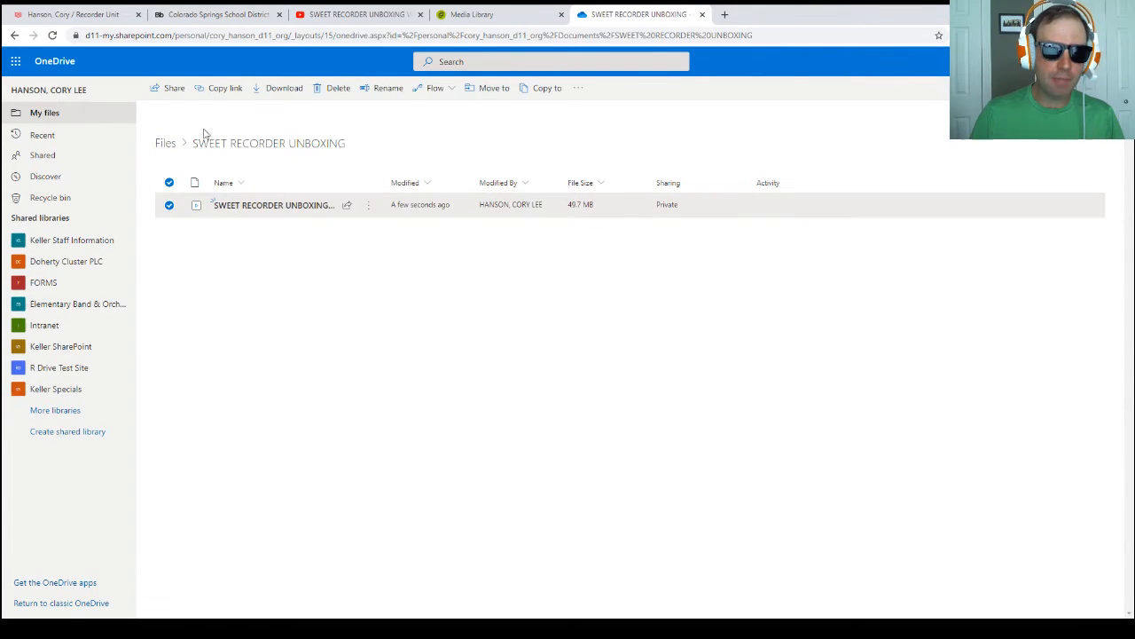
click(218, 88)
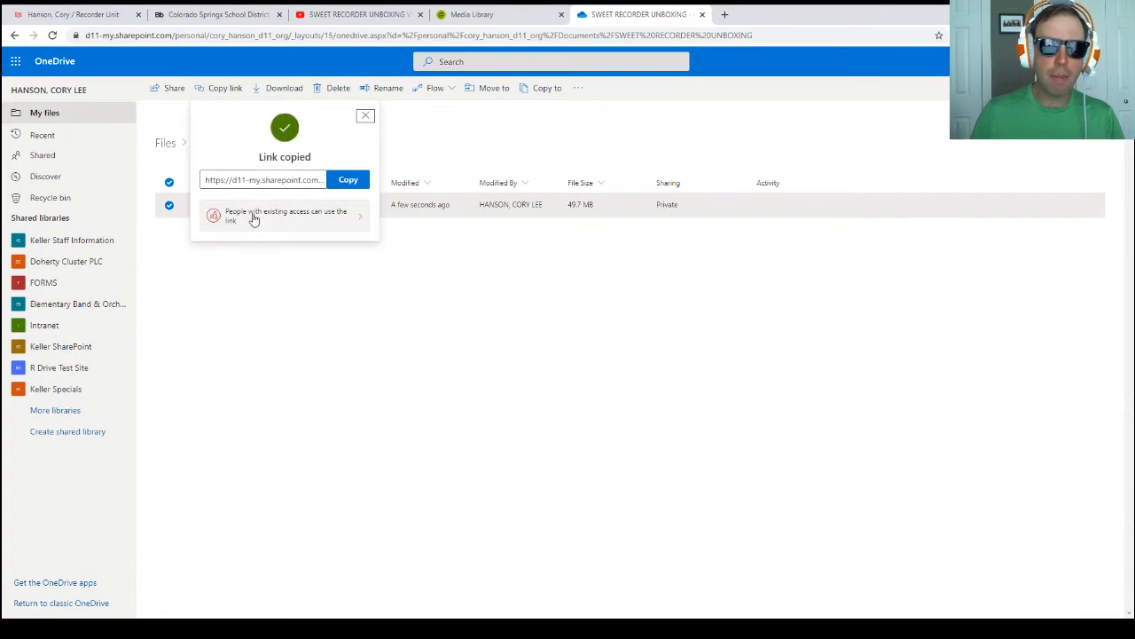
click(272, 216)
click(265, 175)
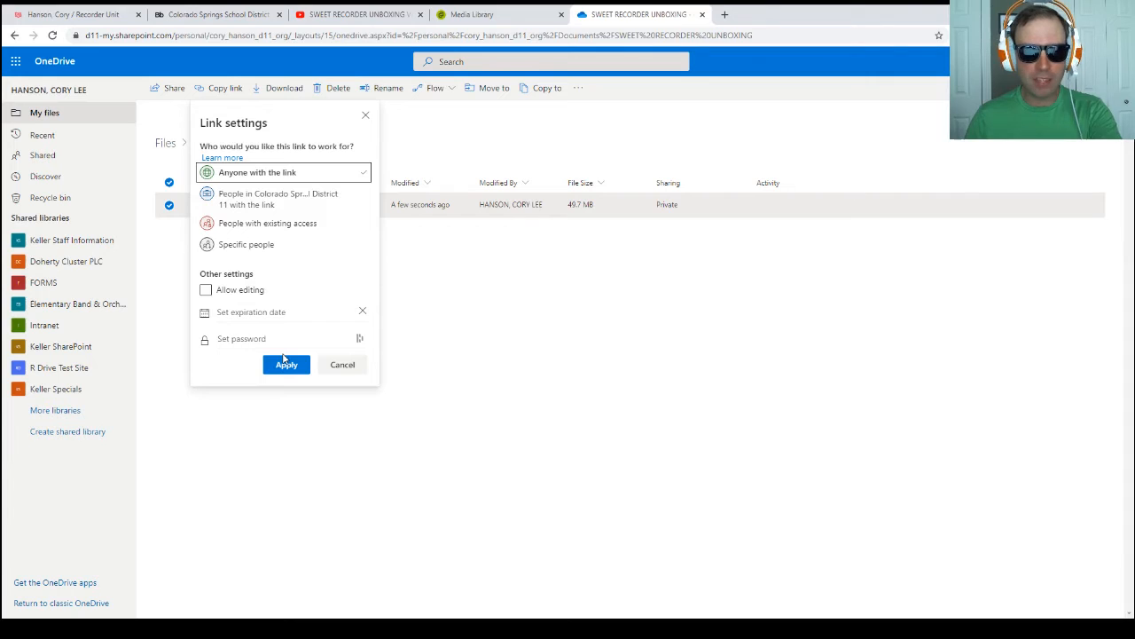
click(343, 364)
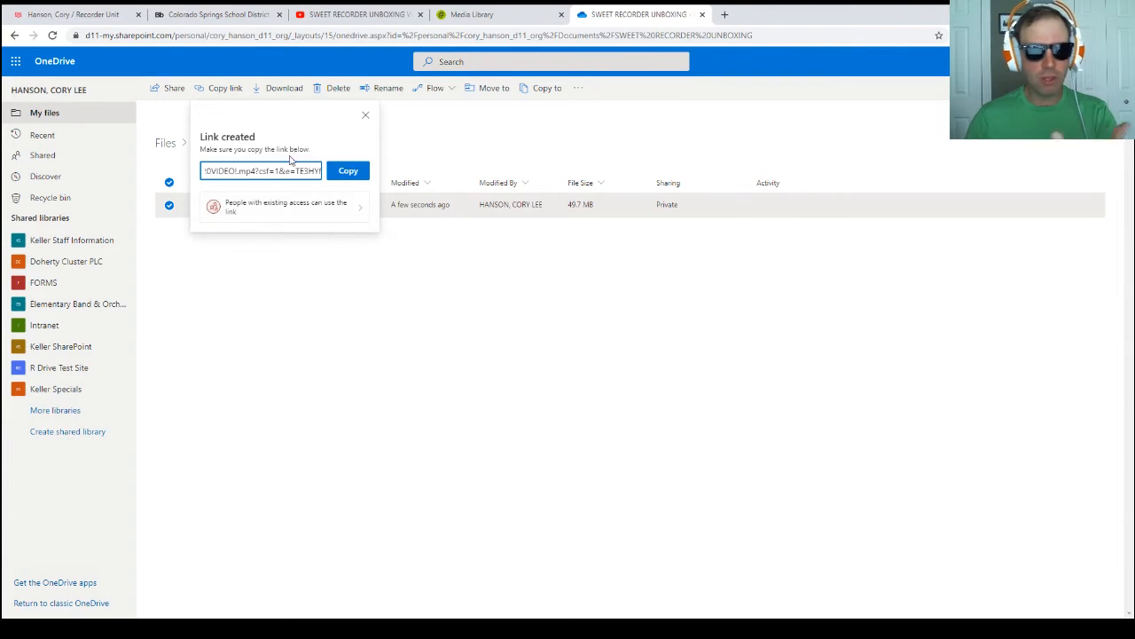
click(346, 171)
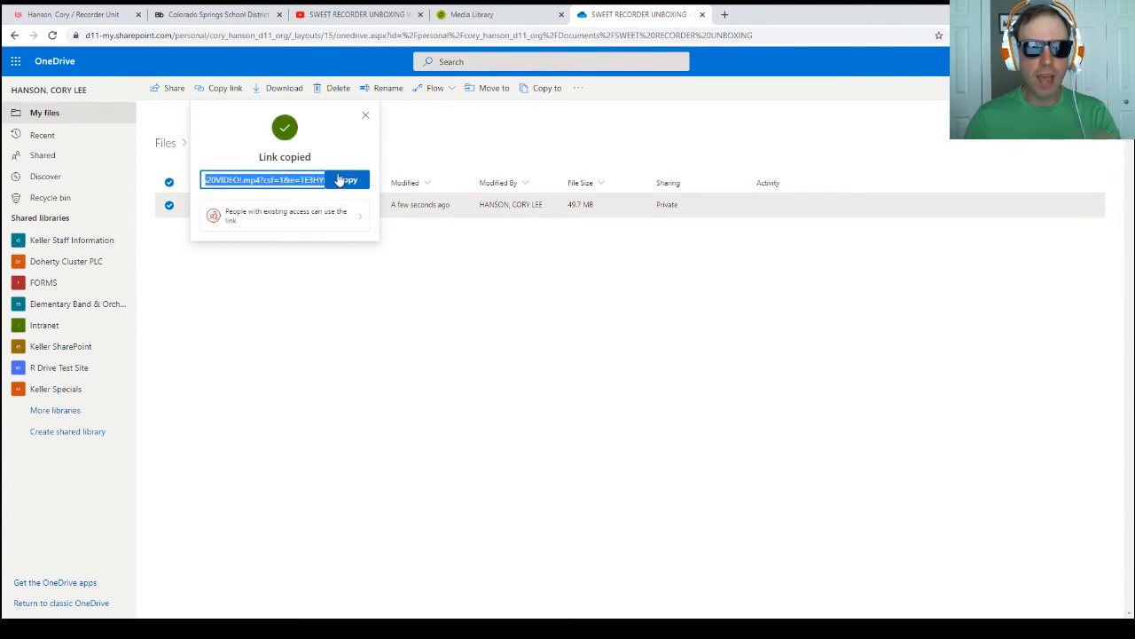
click(281, 222)
click(236, 173)
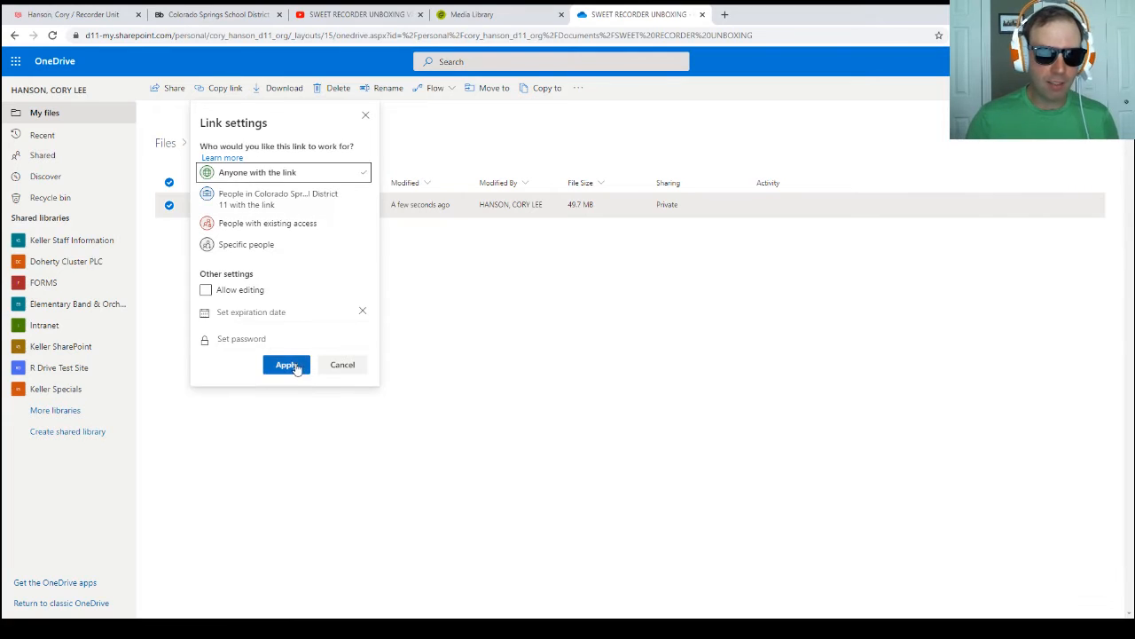
click(287, 365)
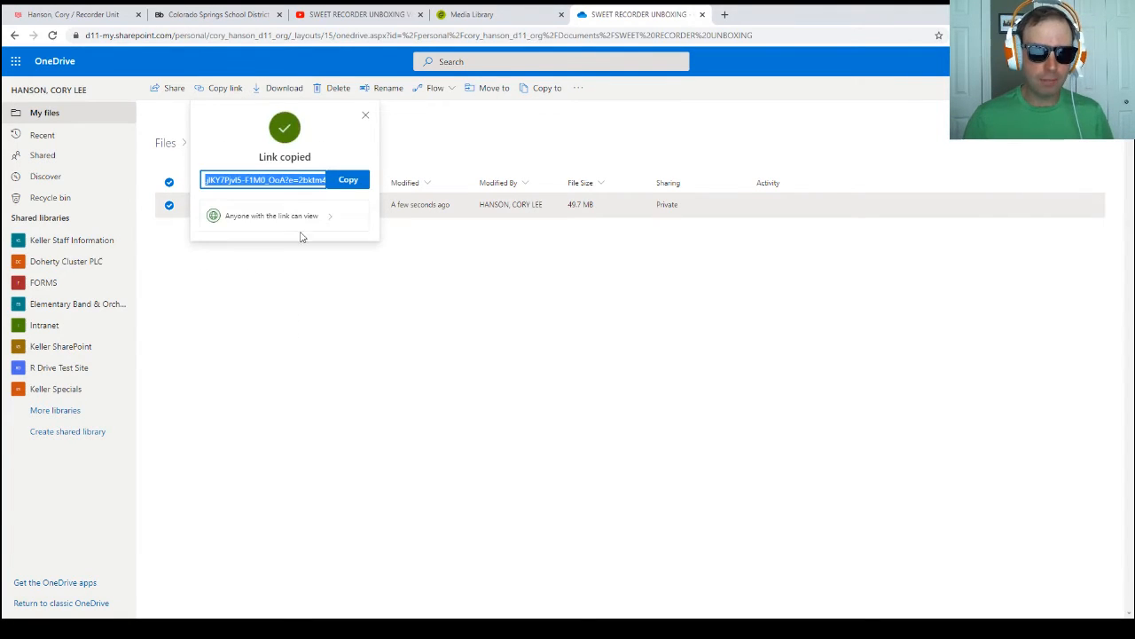
Step: Return to the Blackboard page and link the "Sweet Unboxing video" text to the copied web address, opening in a new window
click(237, 19)
drag(328, 171, 197, 170)
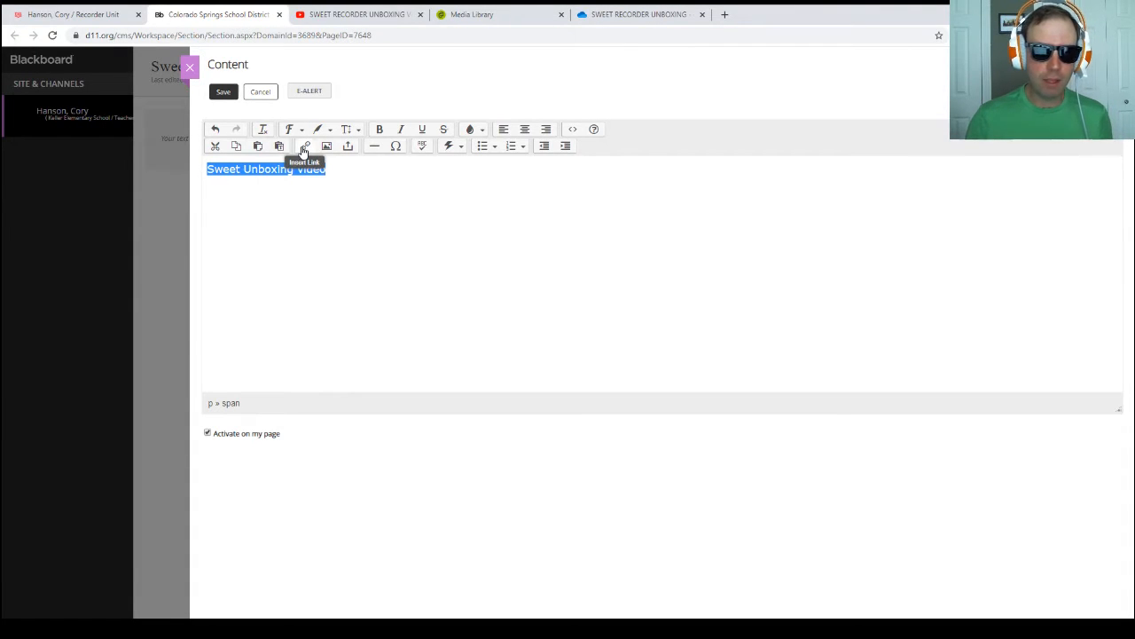
click(304, 147)
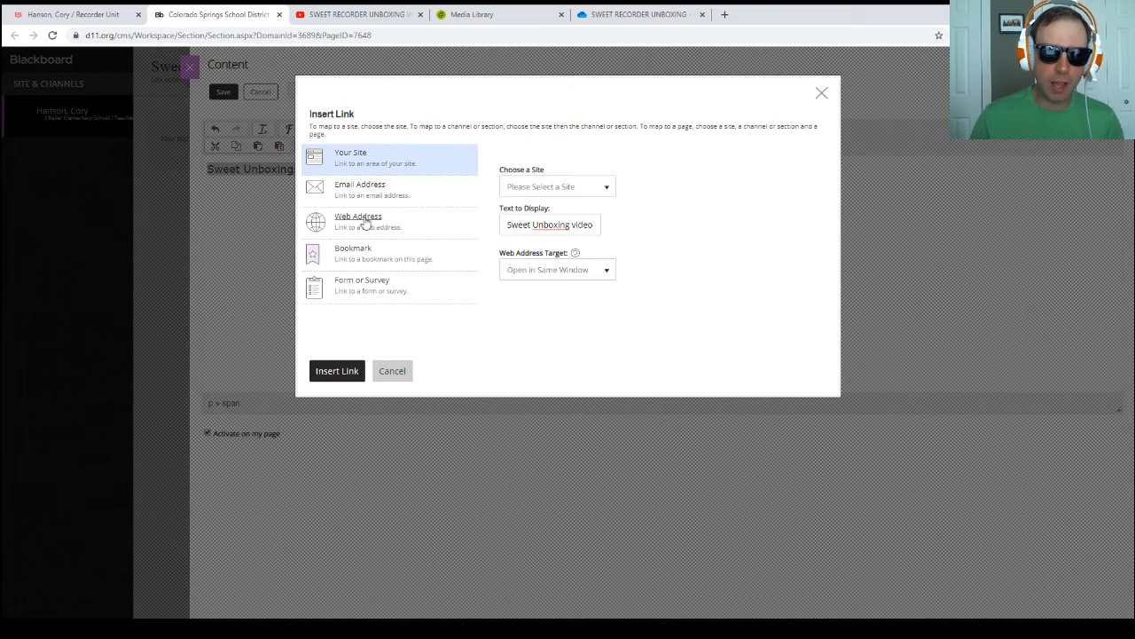
click(364, 222)
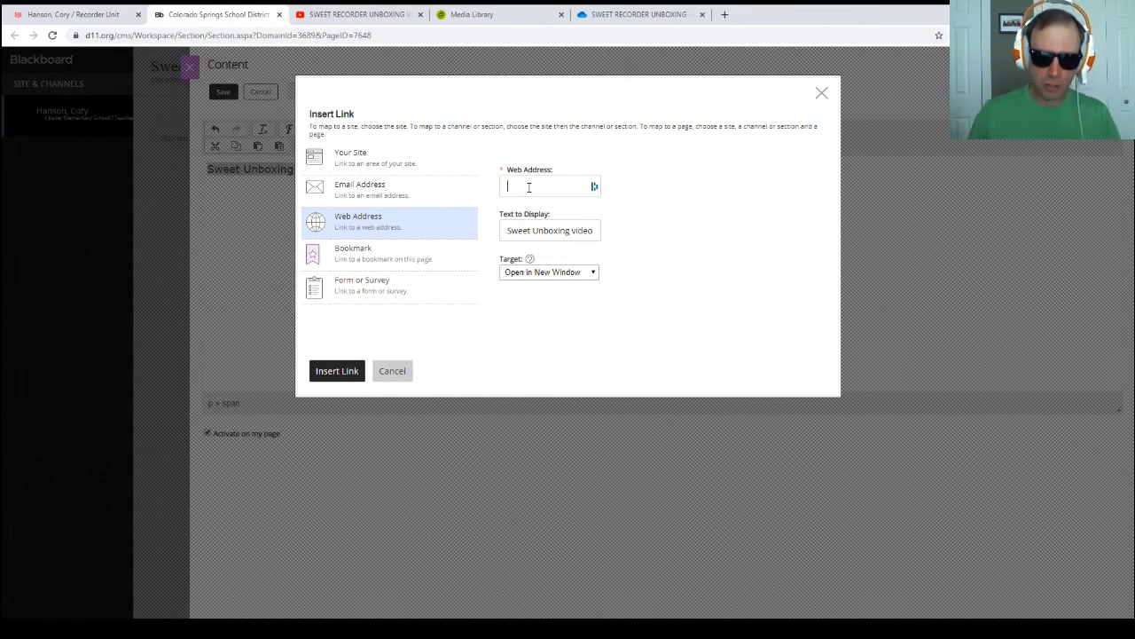
click(529, 187)
key(ctrl+v)
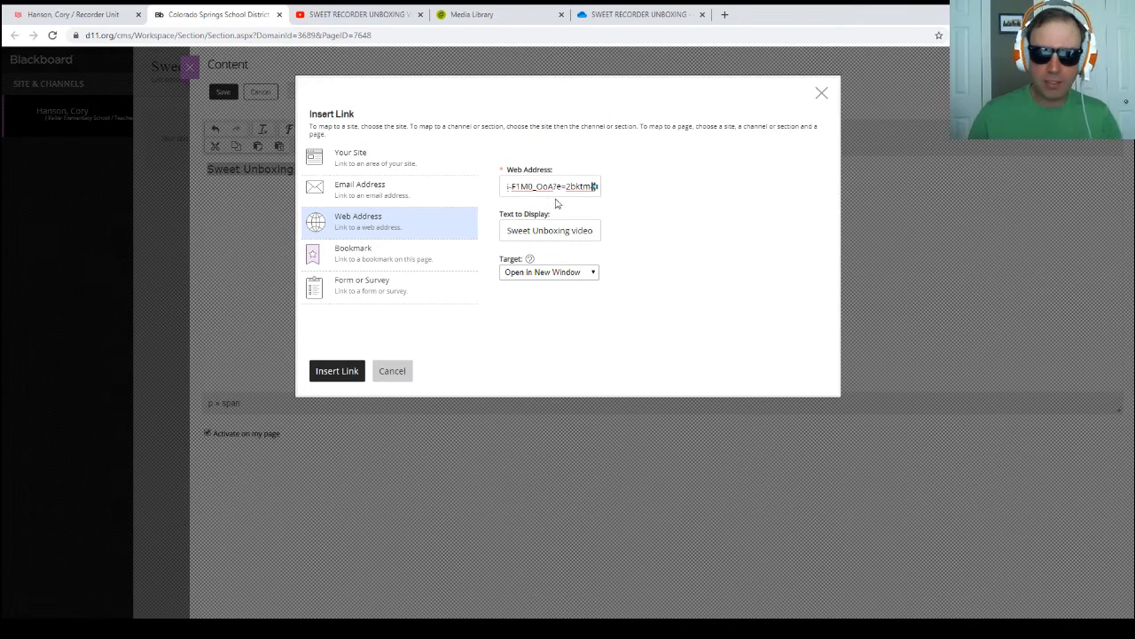
click(337, 370)
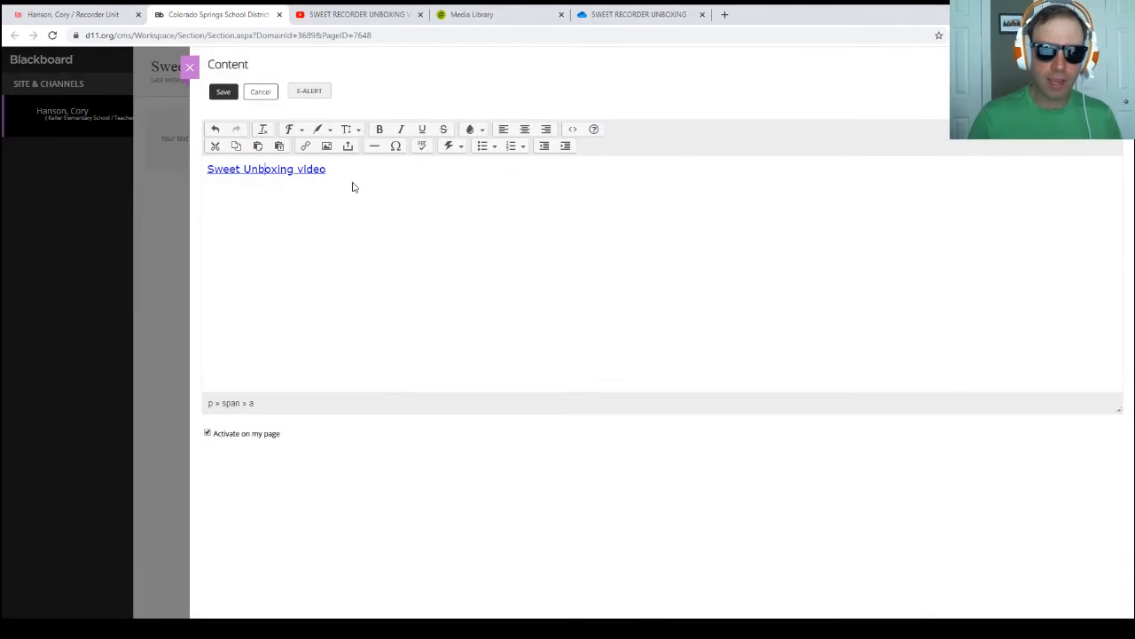
Step: Save the page content and add blank lines below the "Sweet Unboxing video" link
click(223, 93)
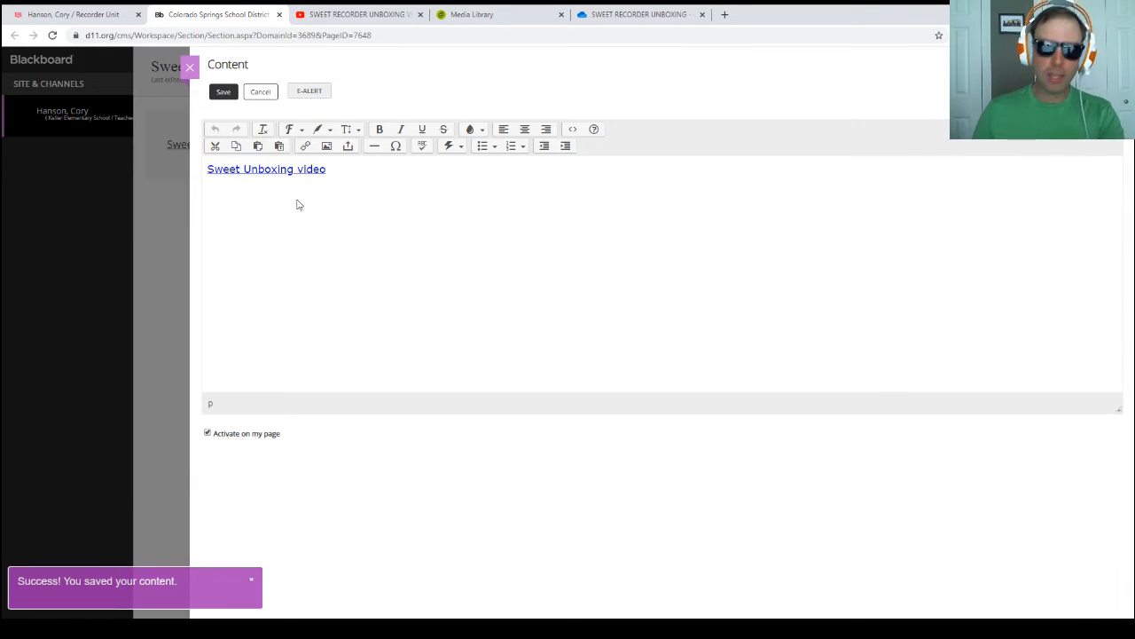
click(338, 184)
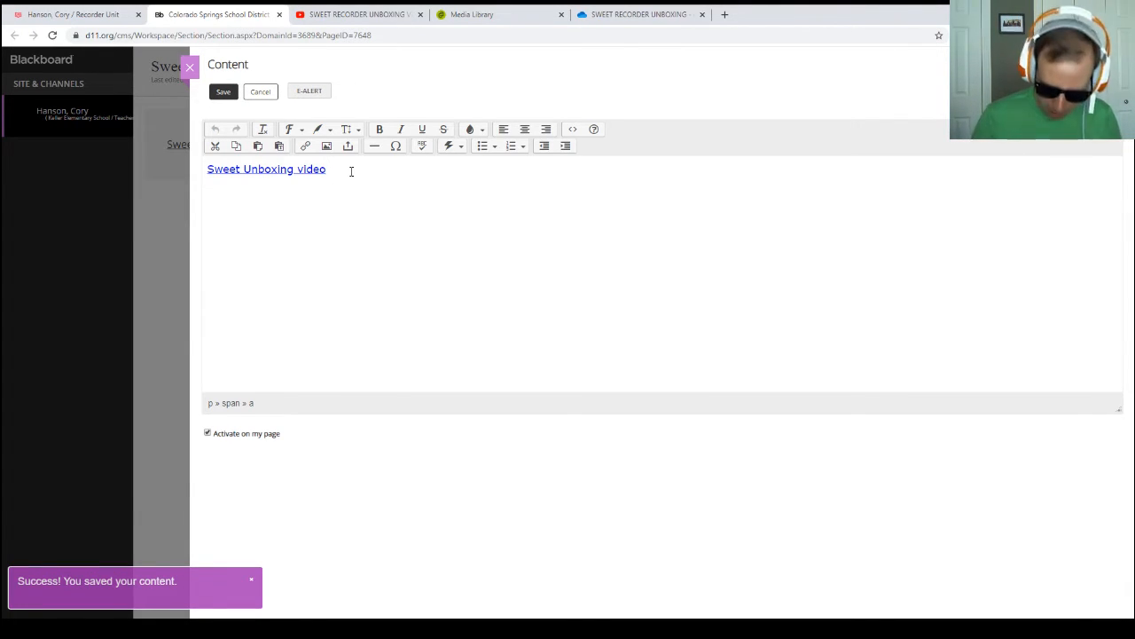
key(Return)
key(Return)
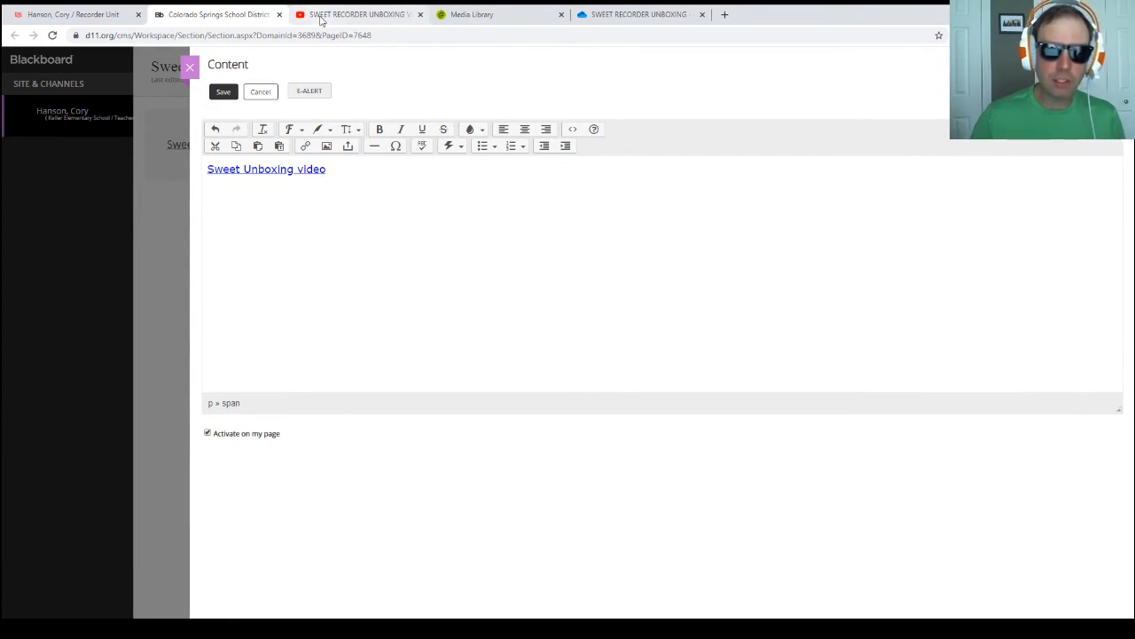
Step: Relink the "Sweet Unboxing video" text to the YouTube address of SWEET RECORDER UNBOXING VIDEO!, opening in a new window, and save the content
click(315, 16)
click(249, 36)
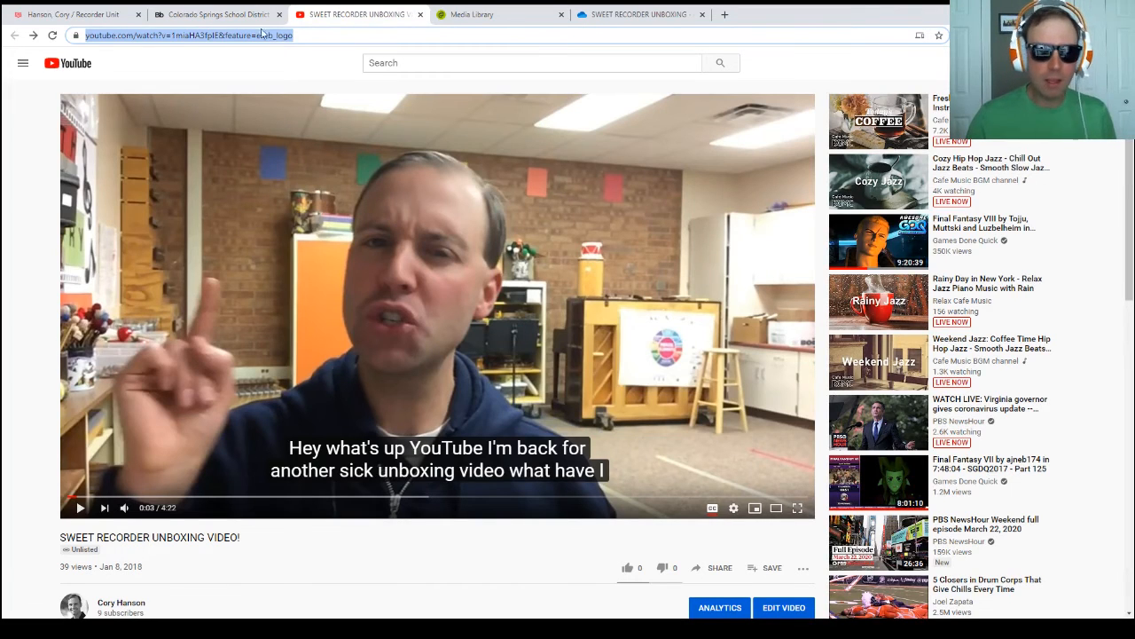
click(222, 15)
drag(326, 168, 196, 160)
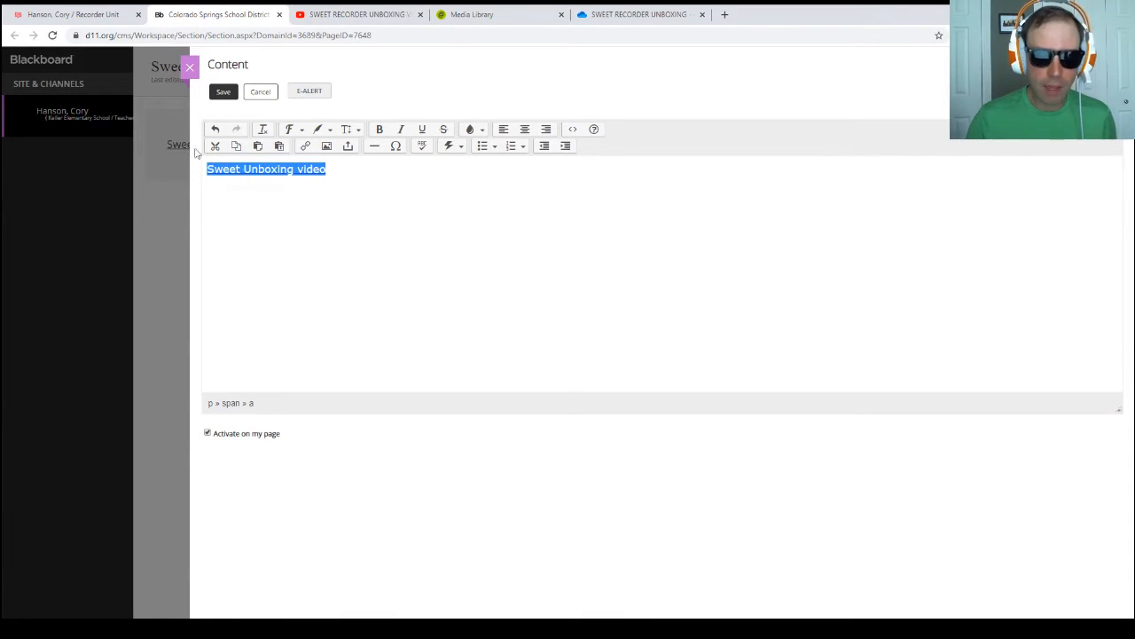
click(305, 145)
click(355, 222)
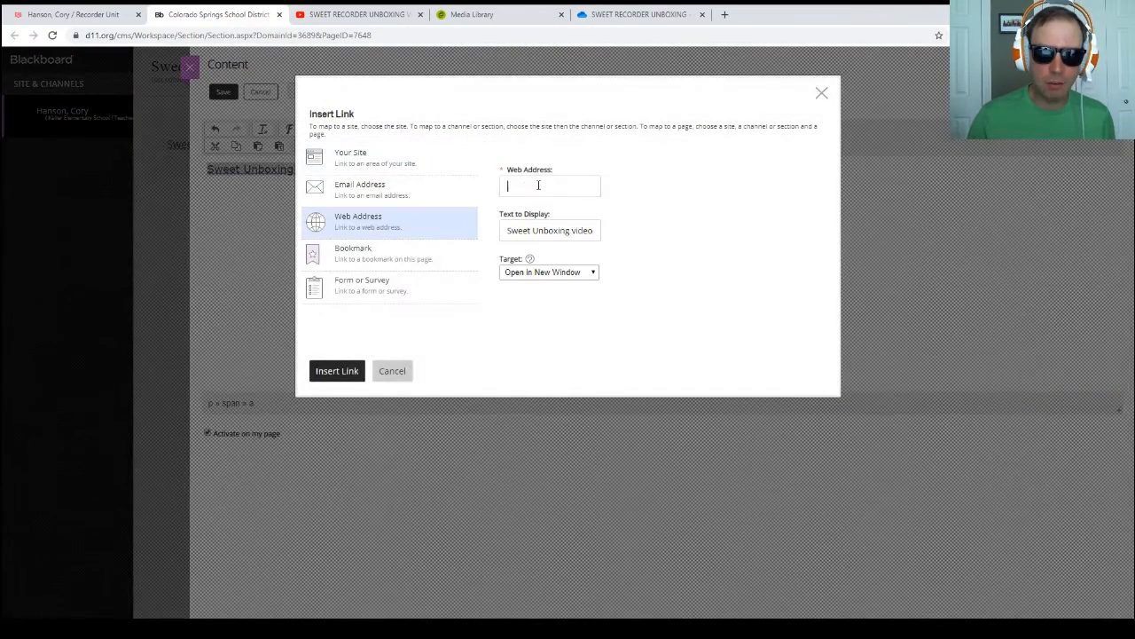
key(ctrl+v)
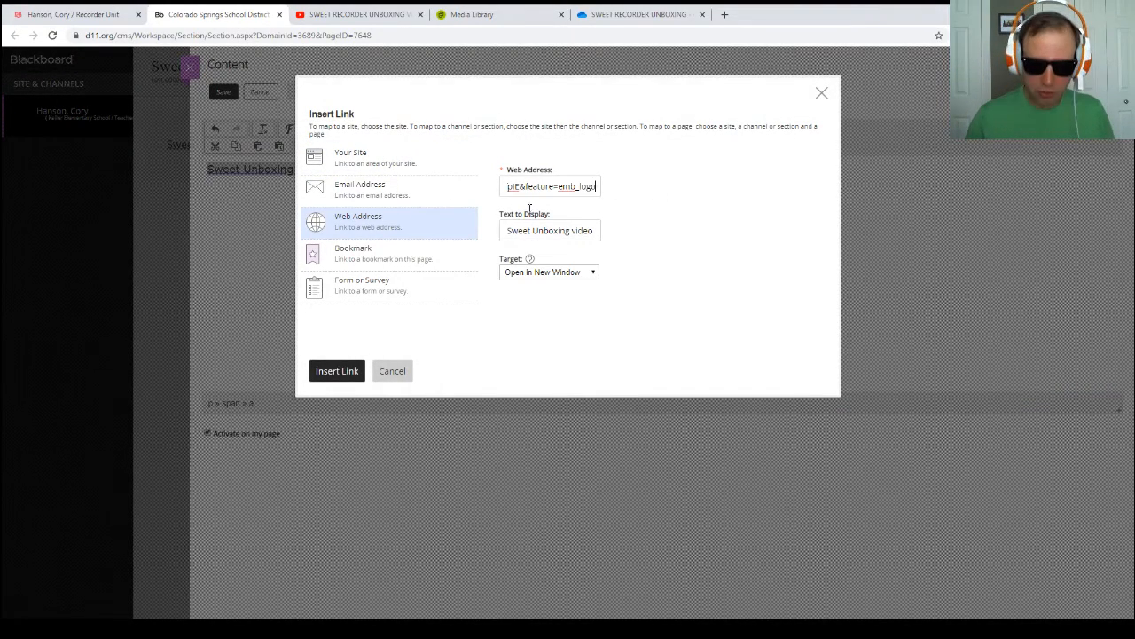
click(333, 372)
click(223, 92)
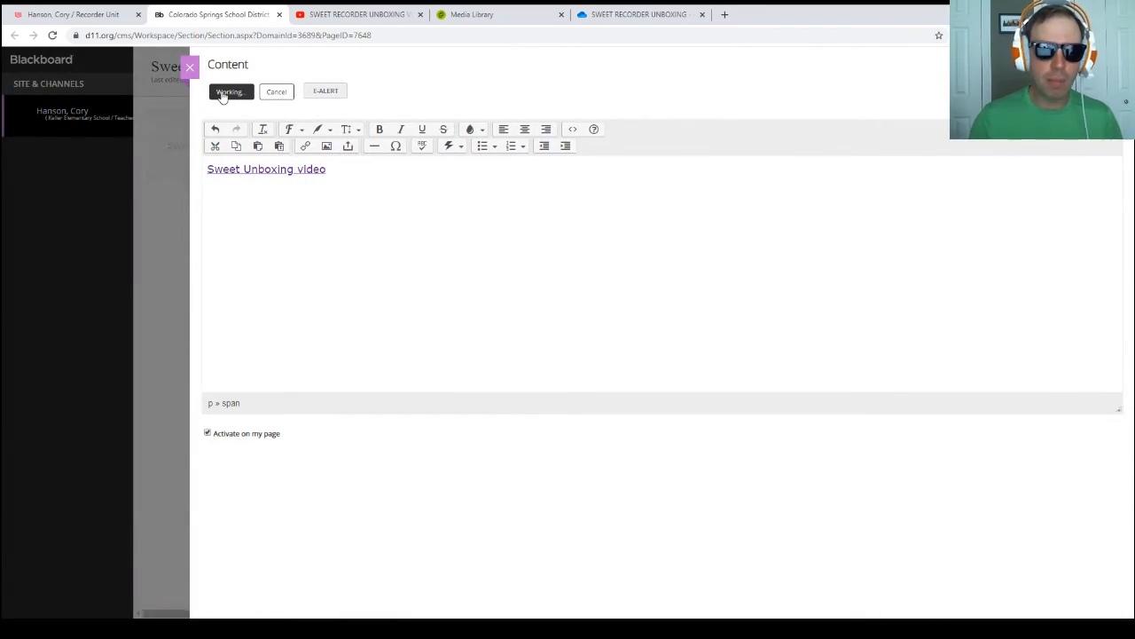
Step: Open safeyoutube.net in a new browser tab
click(358, 16)
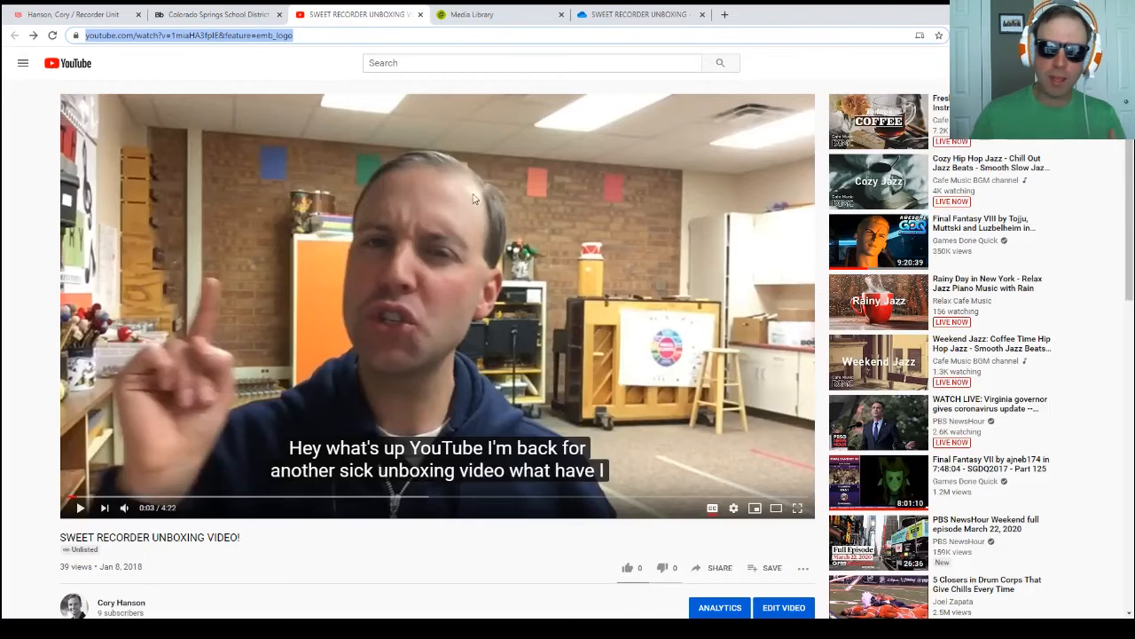
click(725, 16)
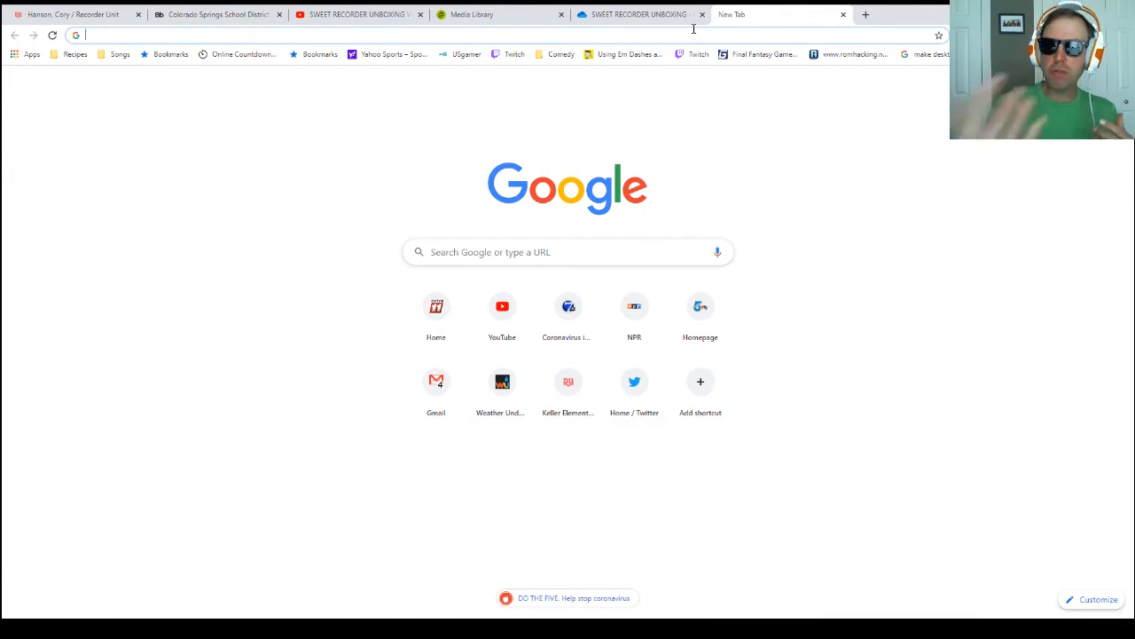
text(safeyoutube.net)
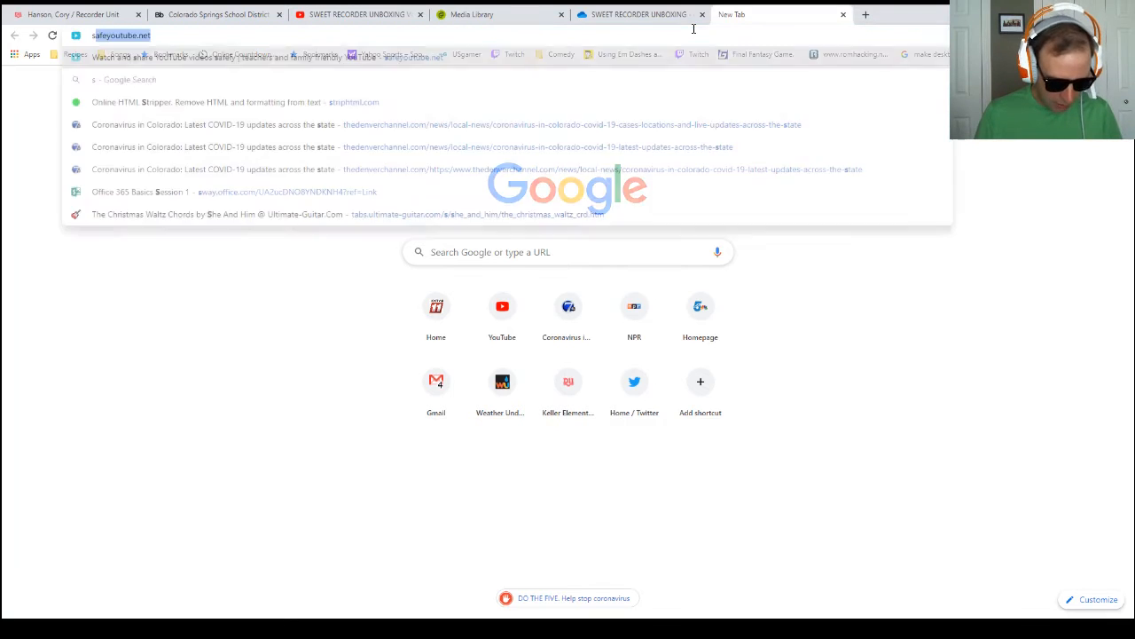
key(Return)
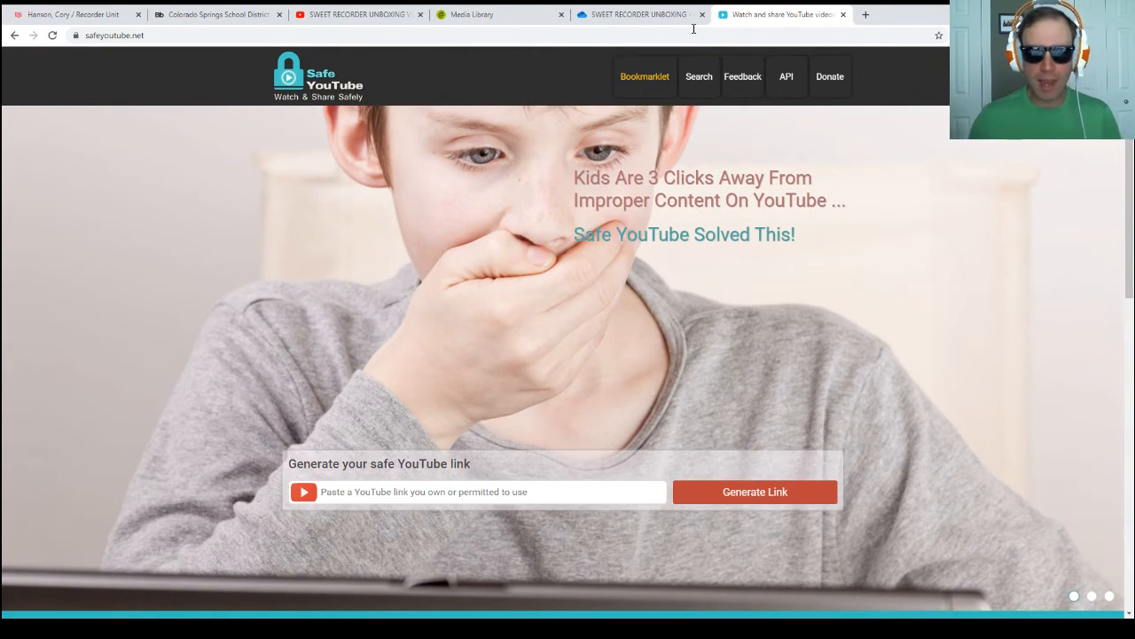
Step: Generate a Safe YouTube link from the copied YouTube address and copy the resulting safe URL
click(485, 495)
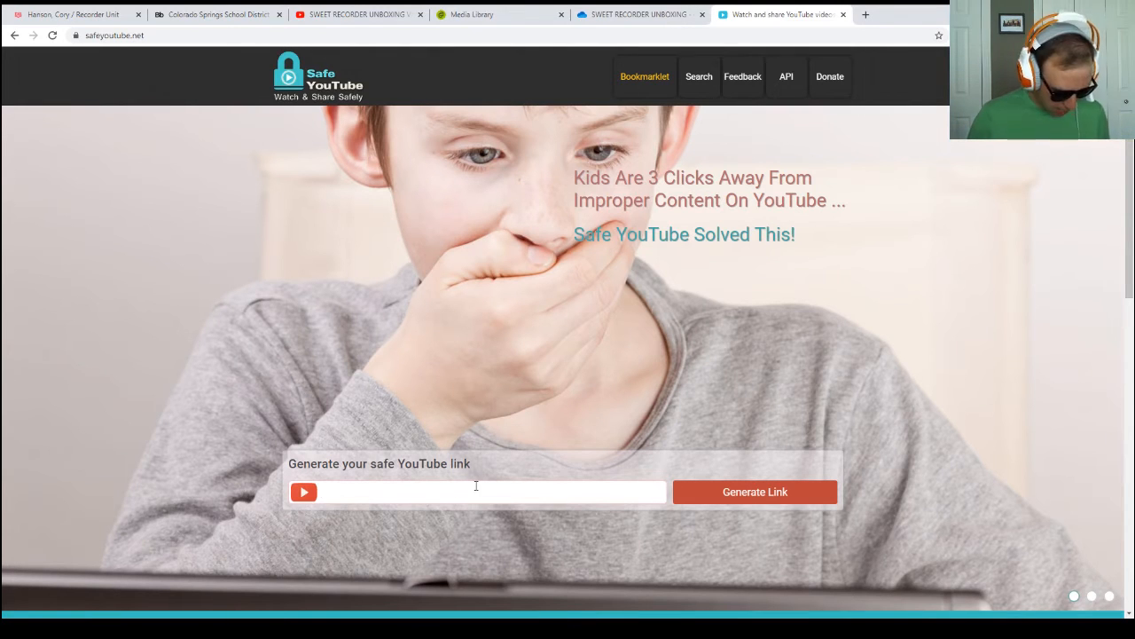
key(ctrl+v)
click(710, 492)
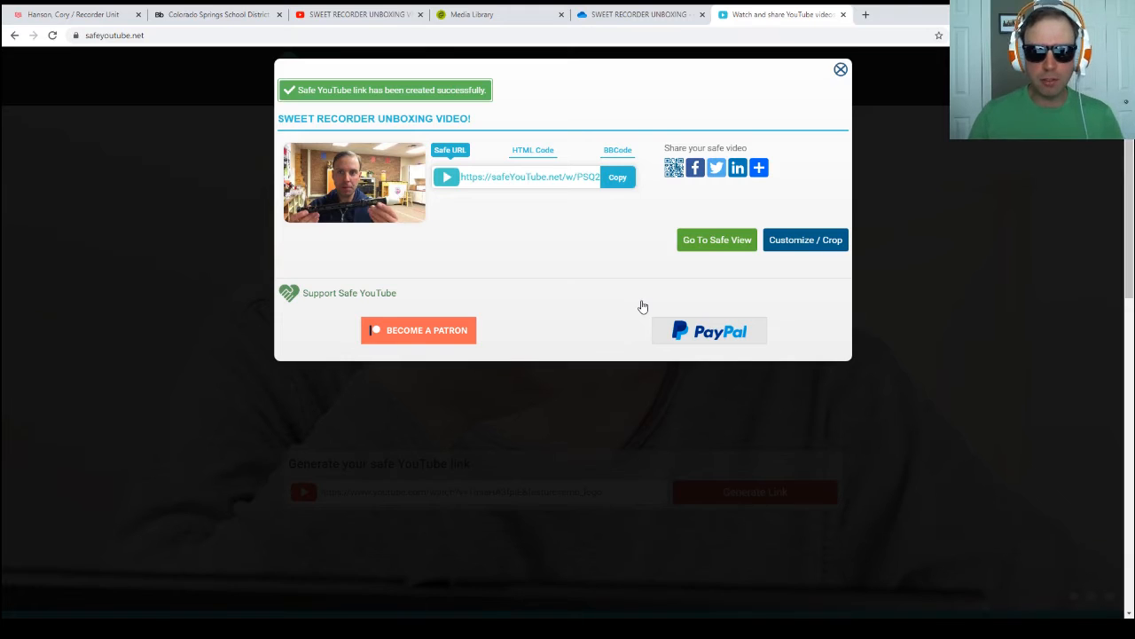
click(616, 179)
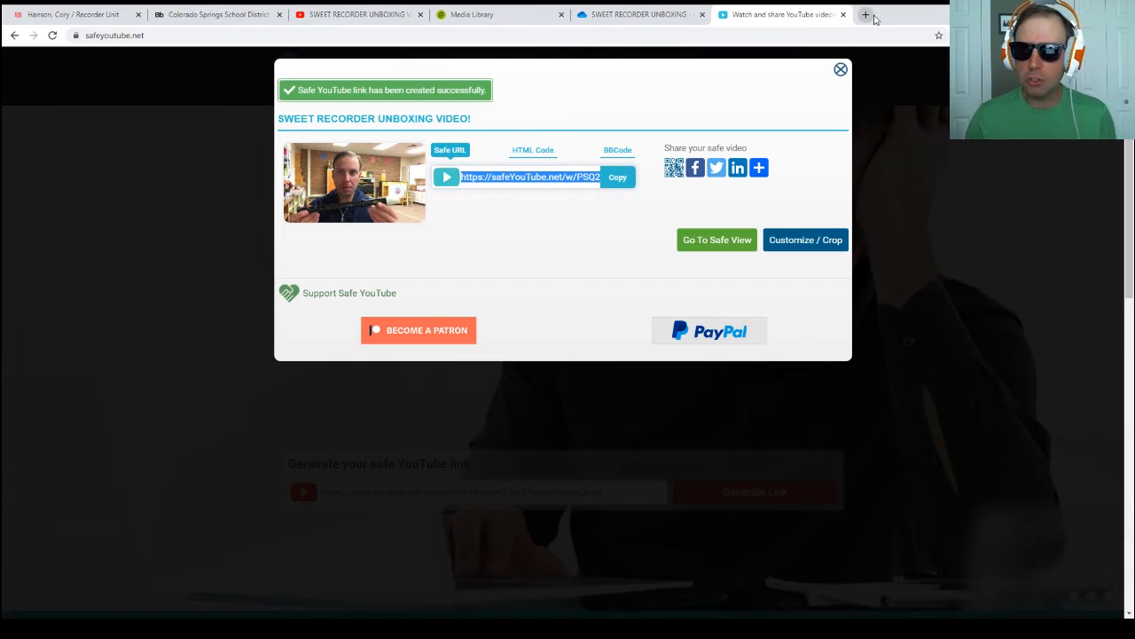
Step: Preview the copied safe URL in a new browser tab and pause the video
click(866, 15)
key(ctrl+v)
key(Return)
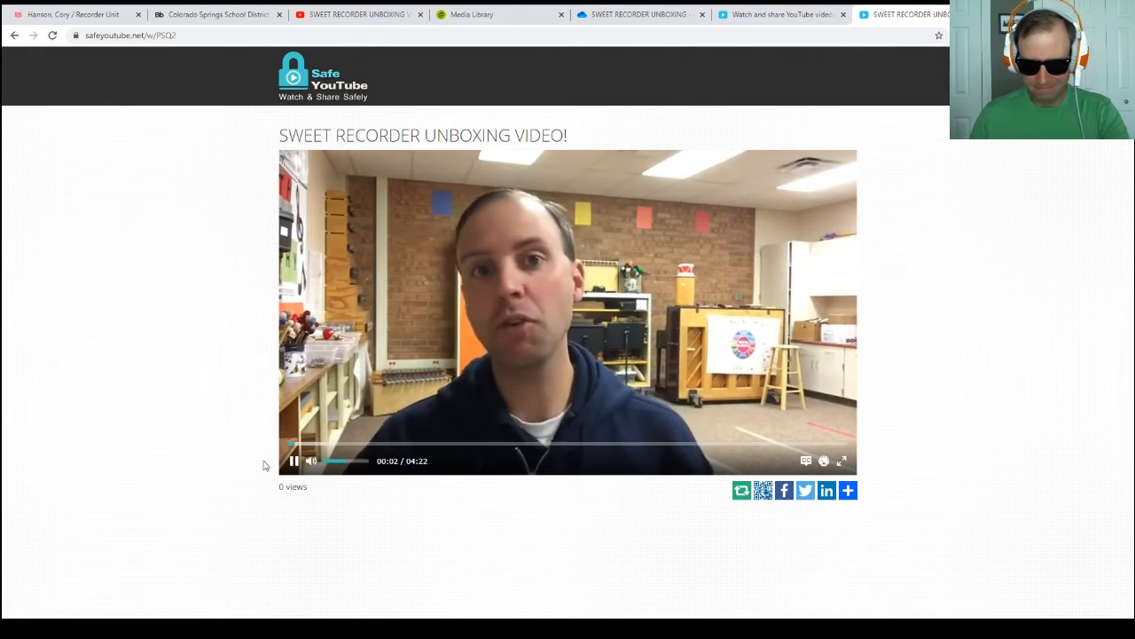
click(294, 460)
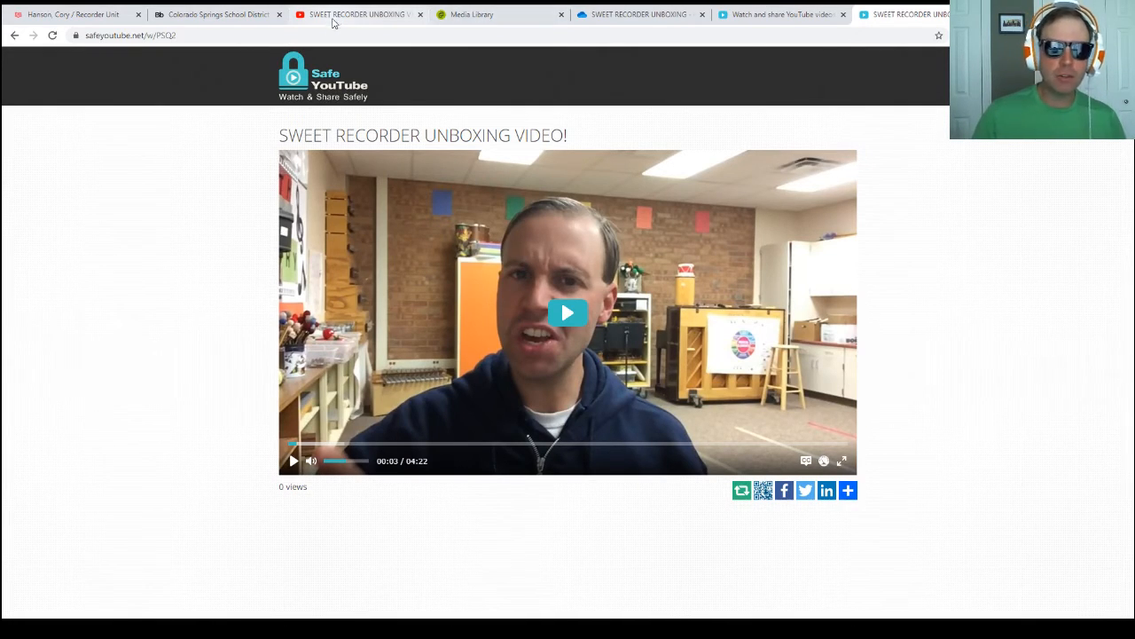
Step: Switch to the Media Library and open the playback page of the SWEET RECORDER UNBOXING video
click(432, 11)
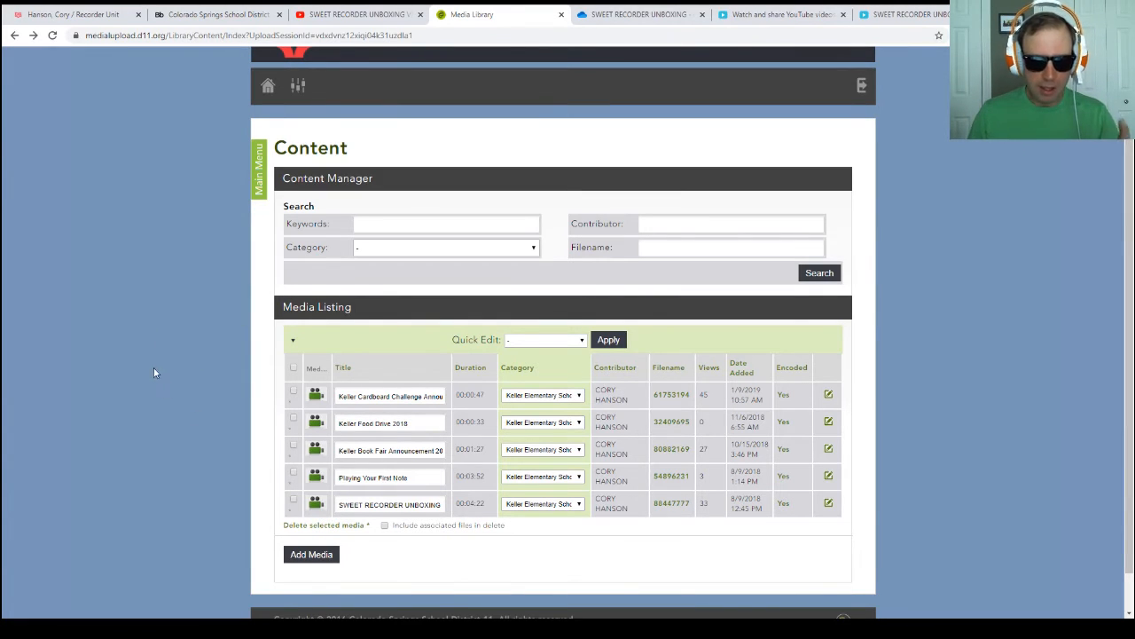
scroll(178, 391, down, 1)
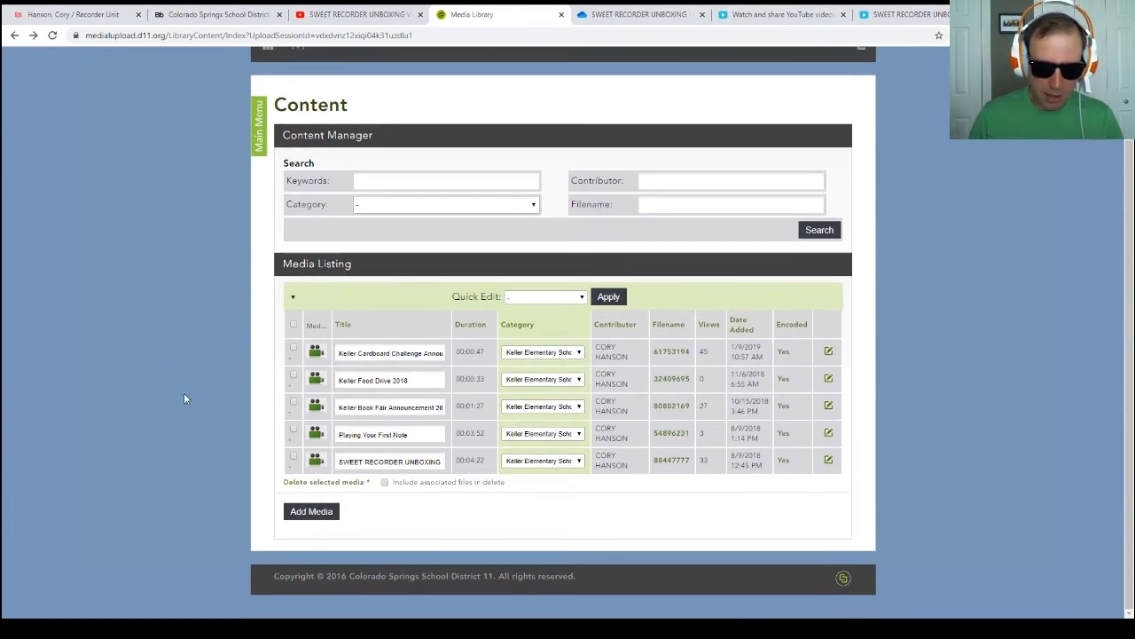
click(785, 462)
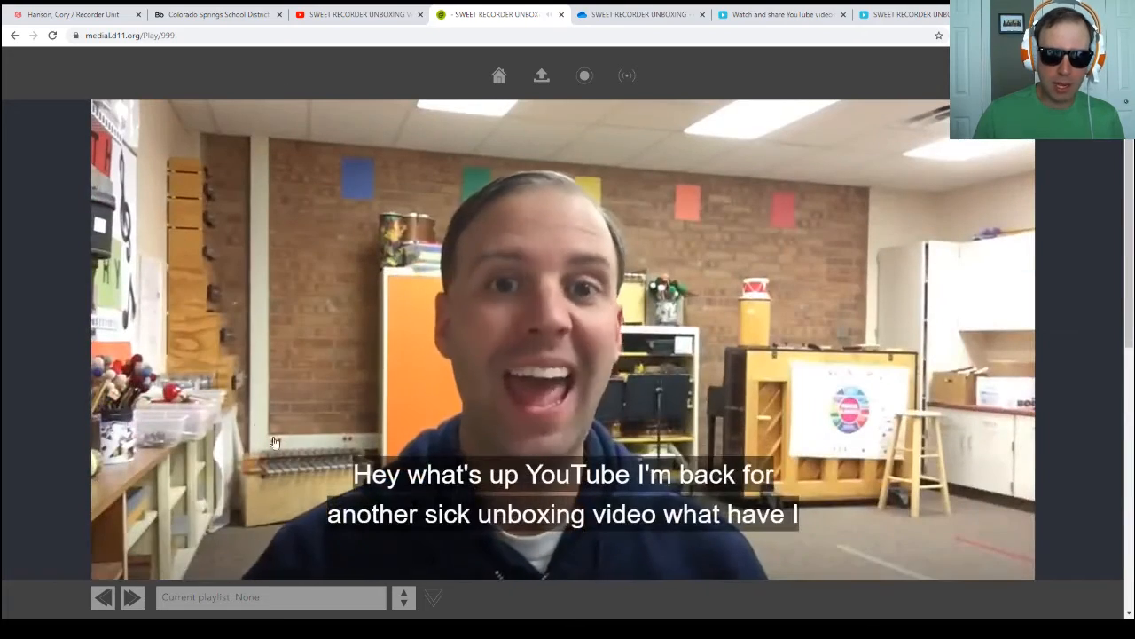
scroll(692, 452, up, 2)
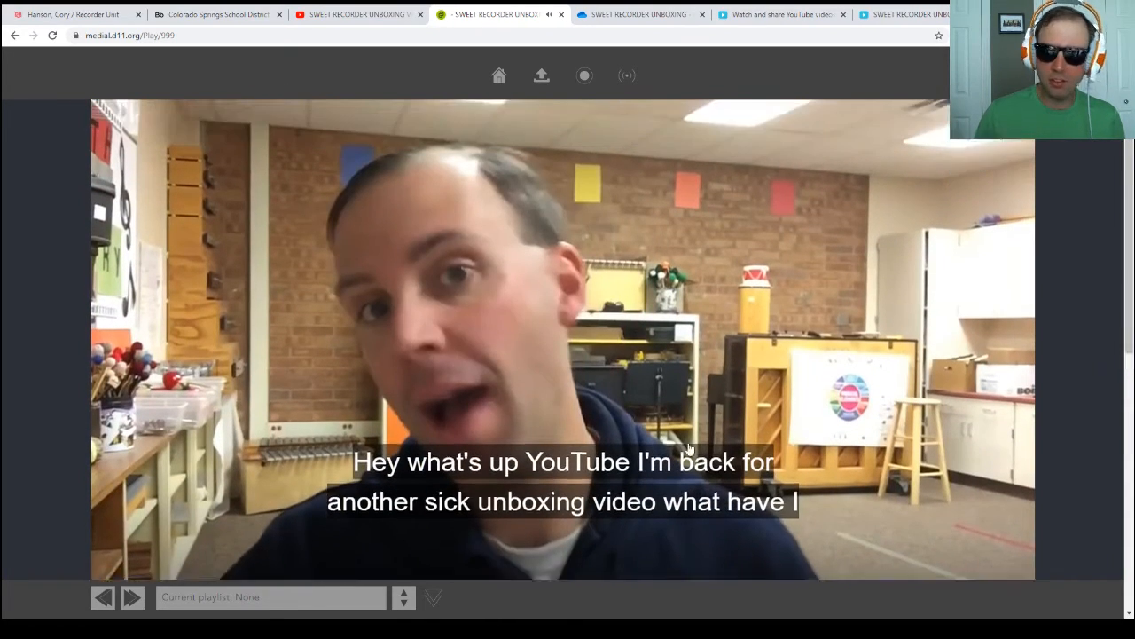
Step: Copy the video's full embed code at Responsive size from its sharing options
click(1017, 143)
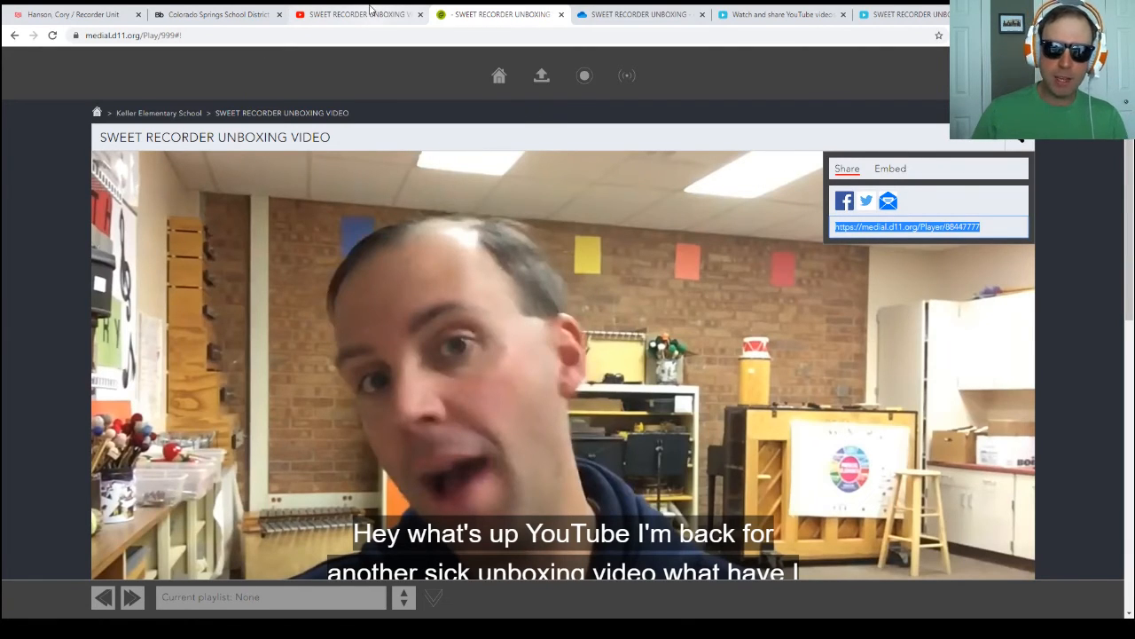
click(891, 168)
key(ctrl+c)
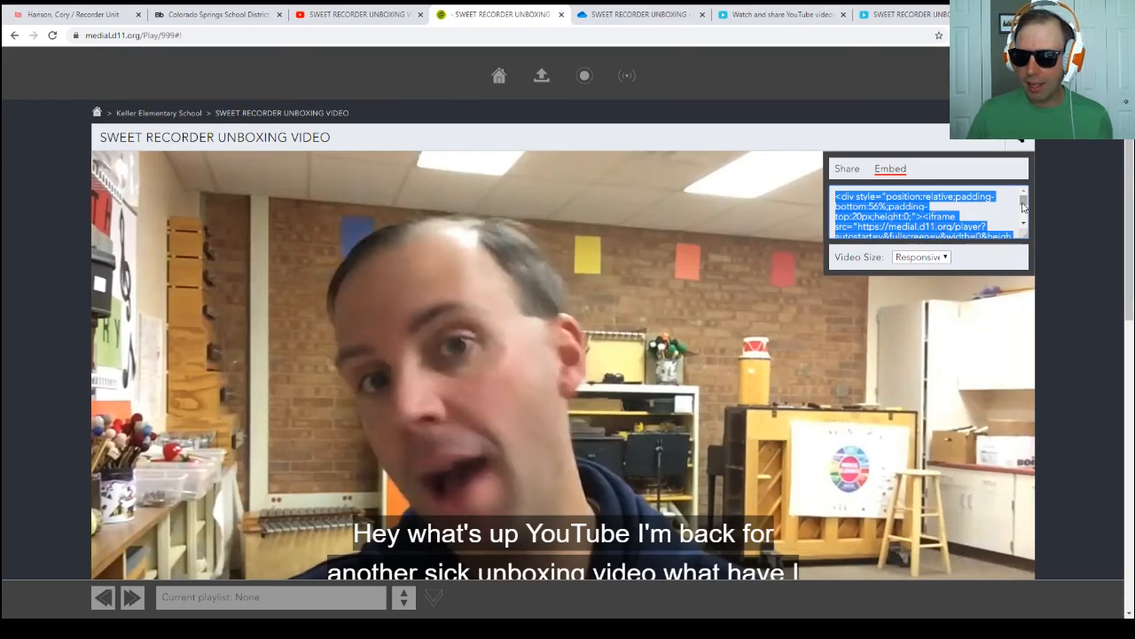
mouse_move(1024, 201)
mouse_down()
mouse_move(1024, 214)
mouse_move(1031, 193)
mouse_move(1030, 212)
mouse_up()
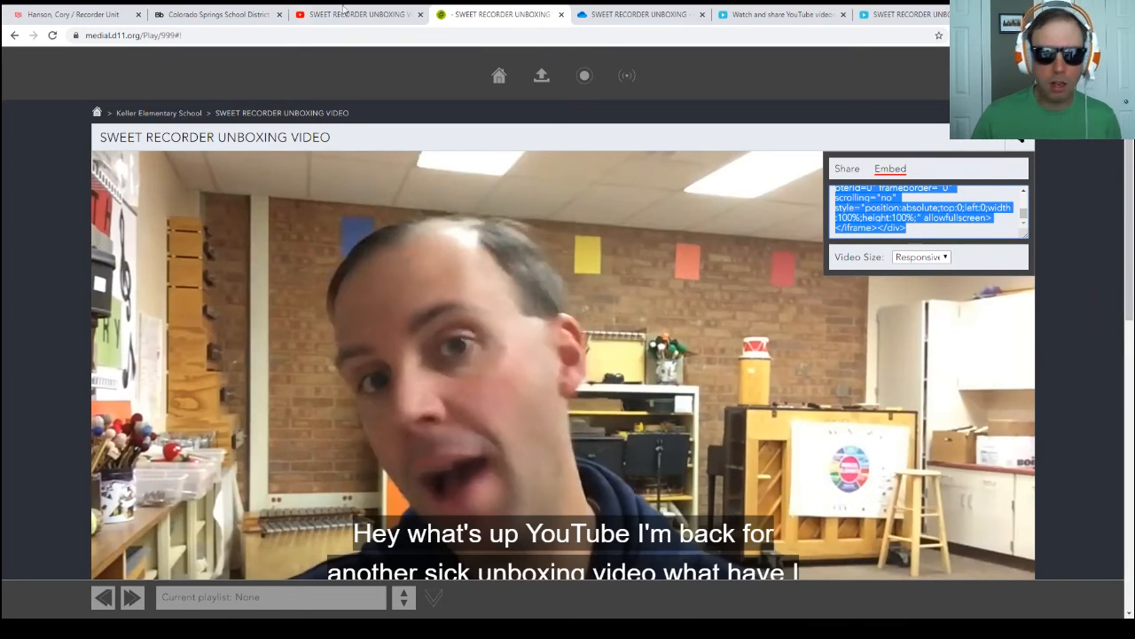
Step: Return to the Blackboard content and replace the second blank paragraph in its source code with the copied embed code
click(189, 18)
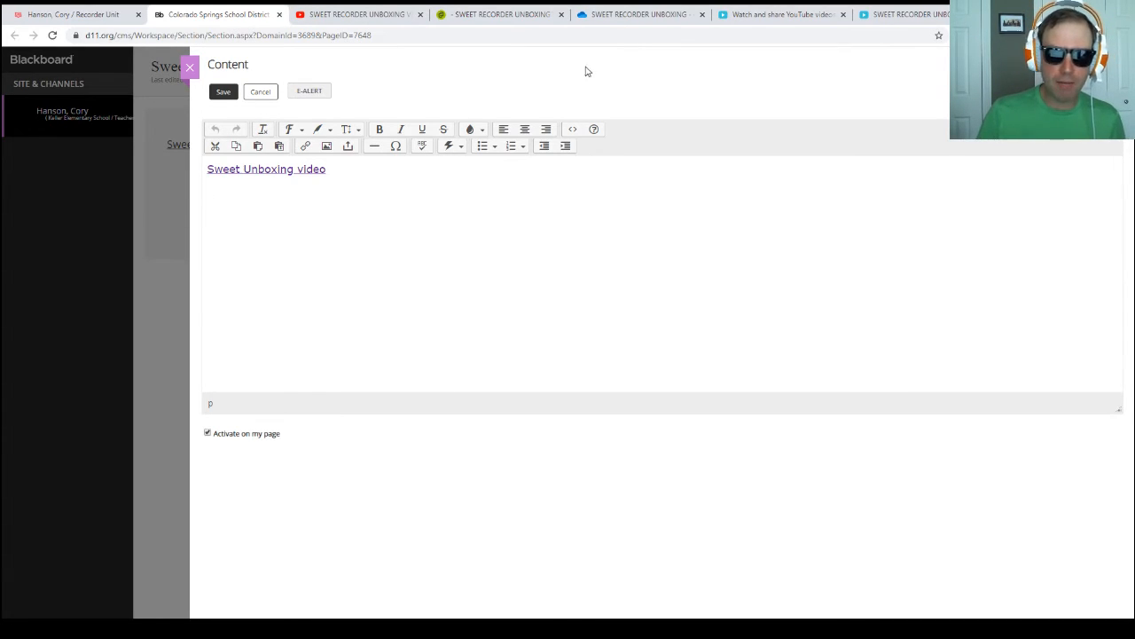
click(575, 133)
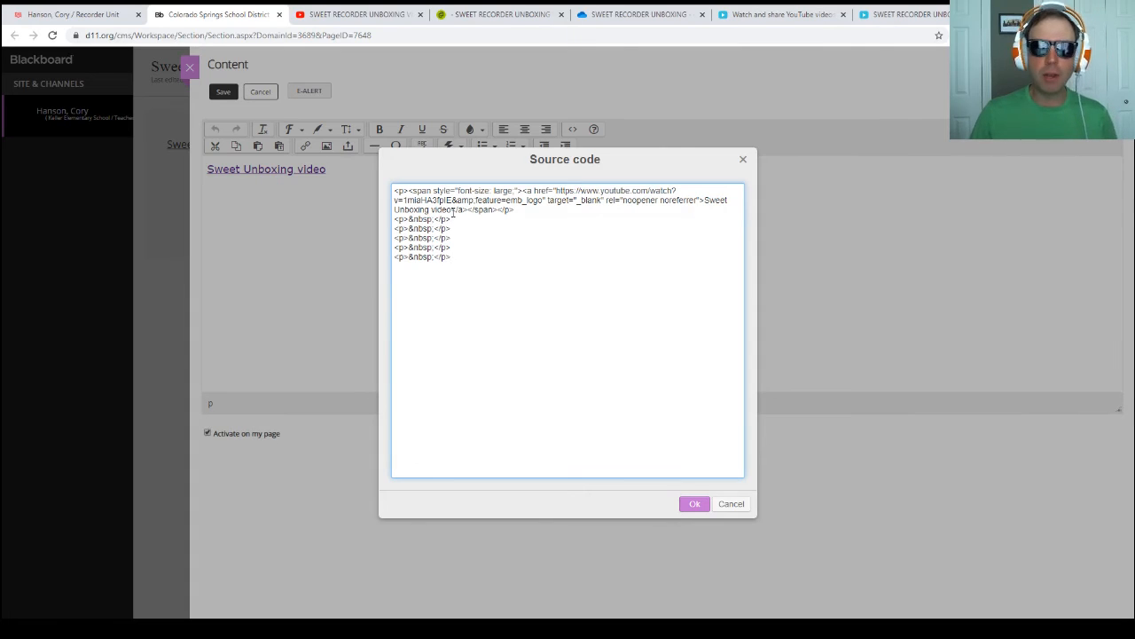
drag(452, 228, 371, 230)
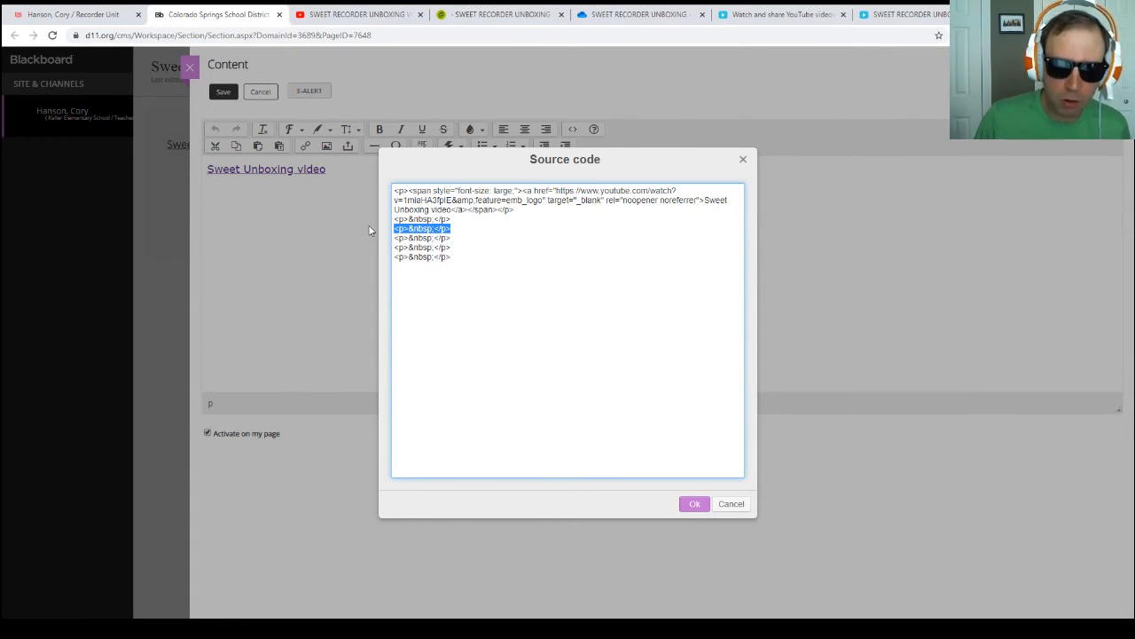
key(ctrl+v)
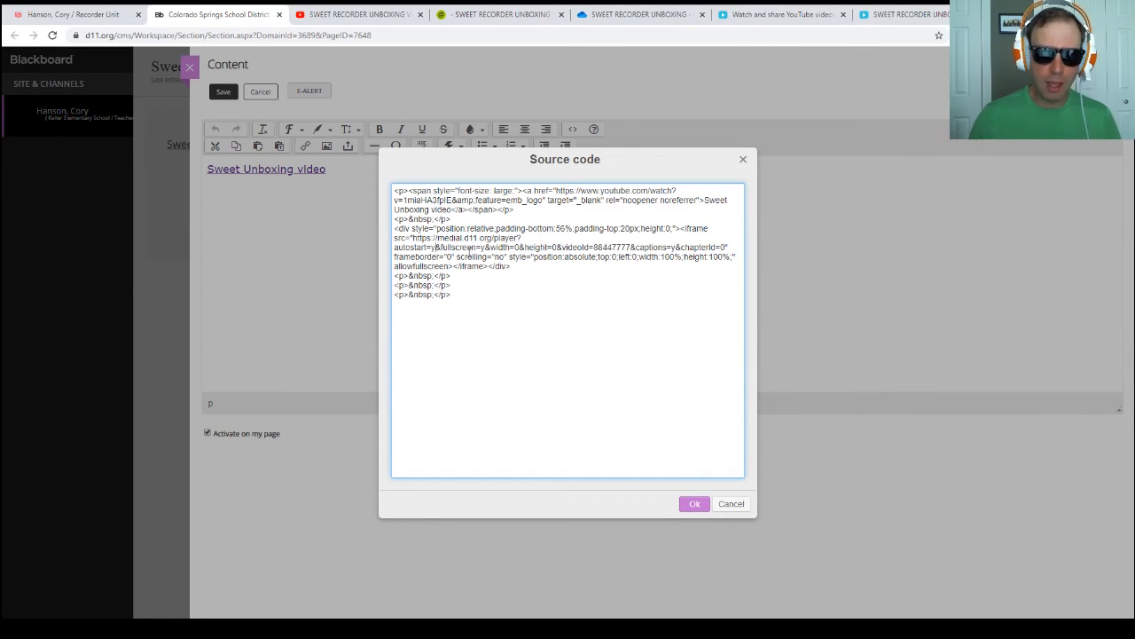
Step: Change the embed code's autostart value to n and apply the source code
drag(395, 249, 435, 249)
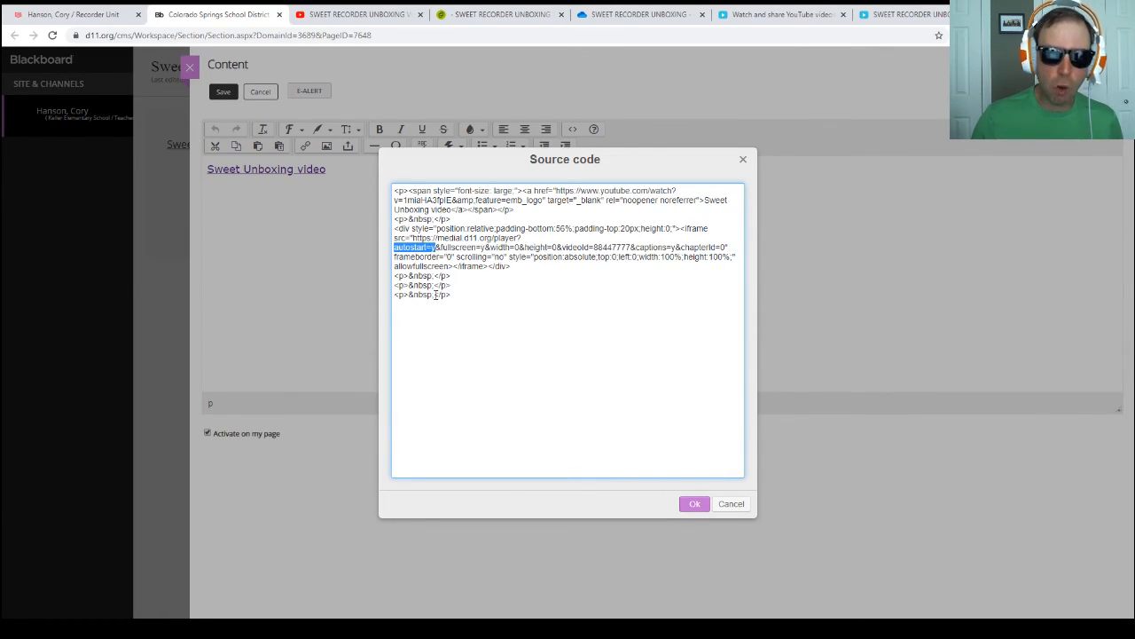
click(432, 248)
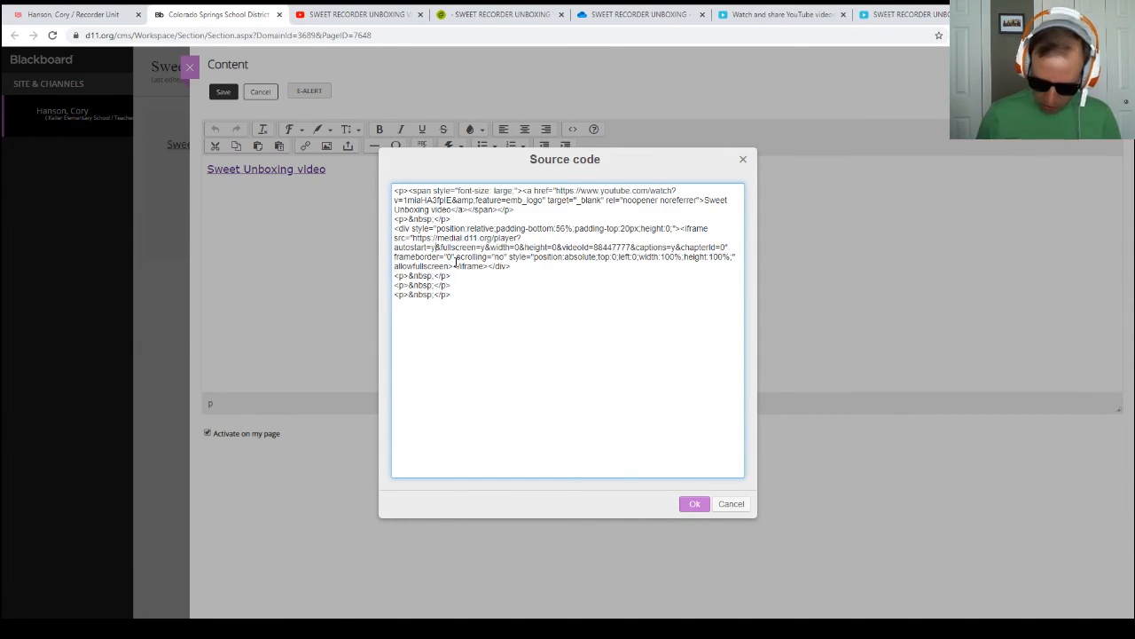
key(Delete)
text(n)
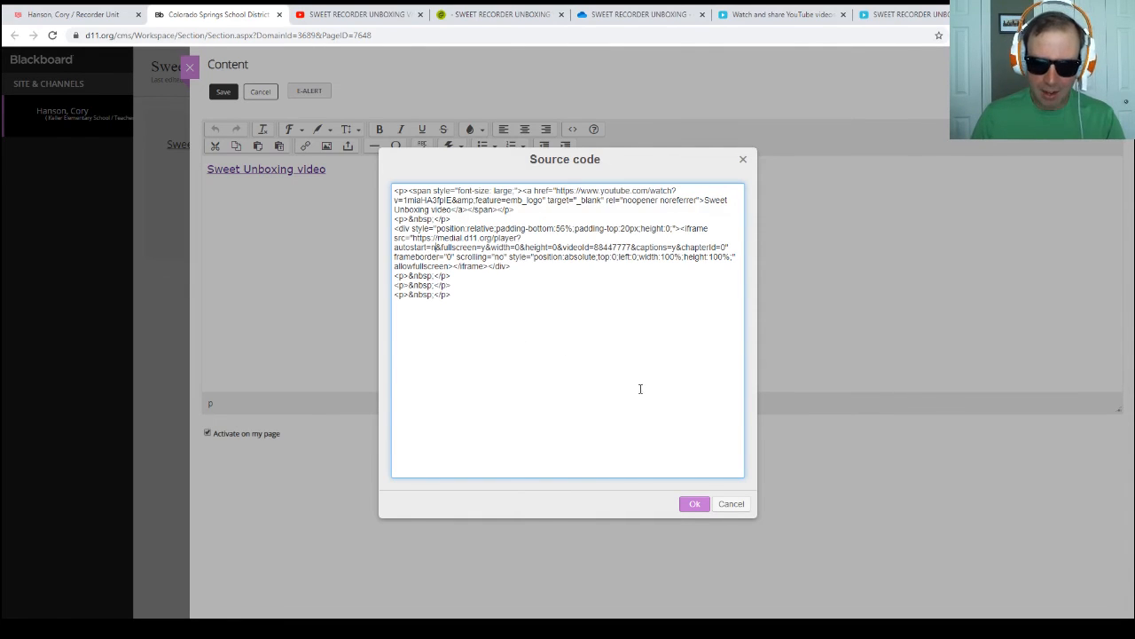
click(695, 505)
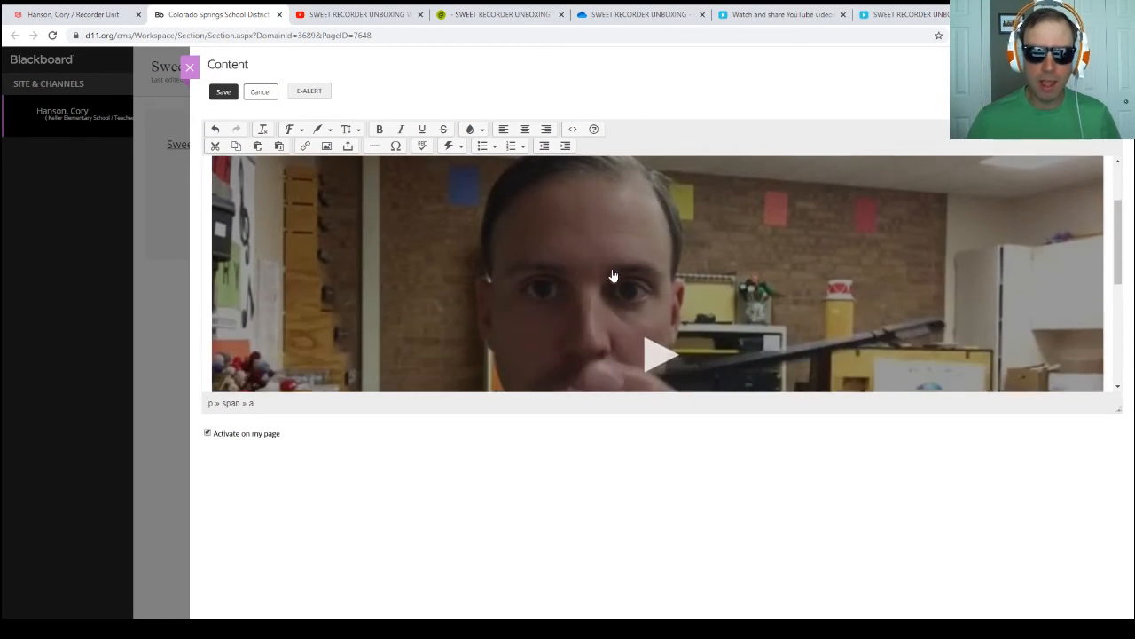
Step: Check how the embedded video appears in the content editor
scroll(605, 274, down, 3)
scroll(605, 274, down, 3)
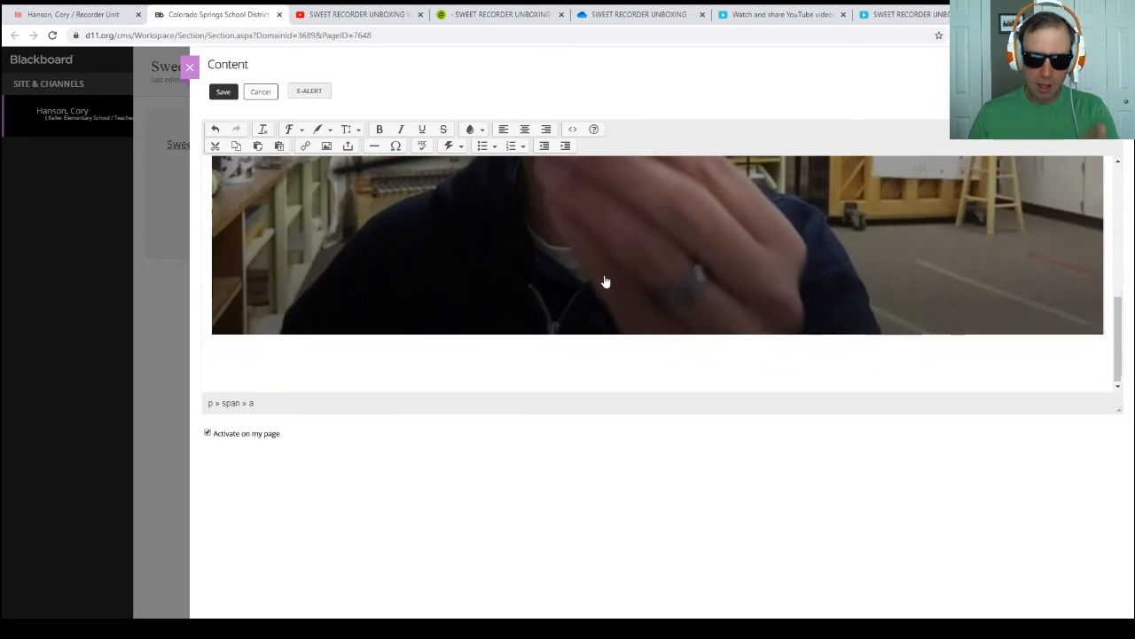
scroll(606, 281, up, 4)
scroll(606, 281, up, 3)
scroll(606, 282, down, 5)
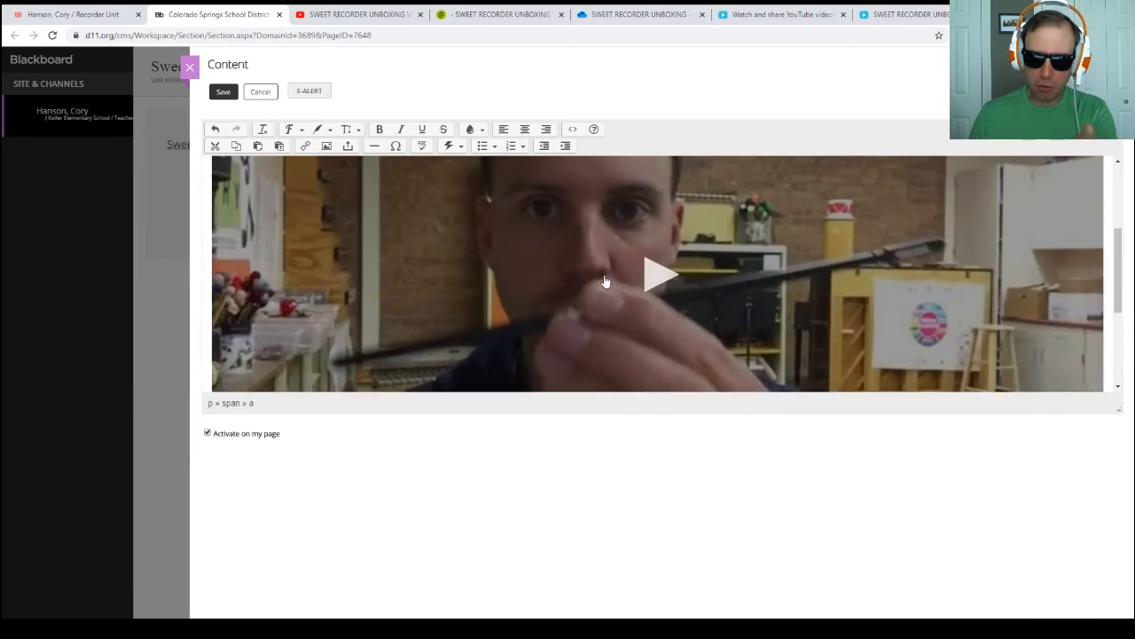
scroll(605, 275, up, 3)
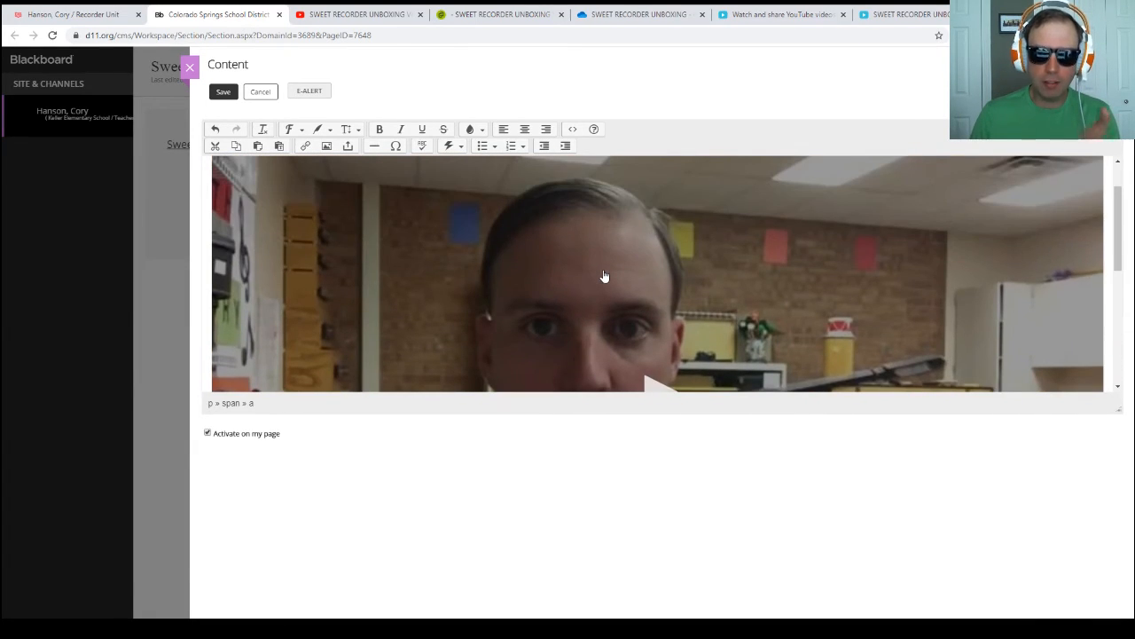
Step: Open the content's source code, then select size 320 x 260 in the Media Library video's embed options and copy the full embed code
click(573, 129)
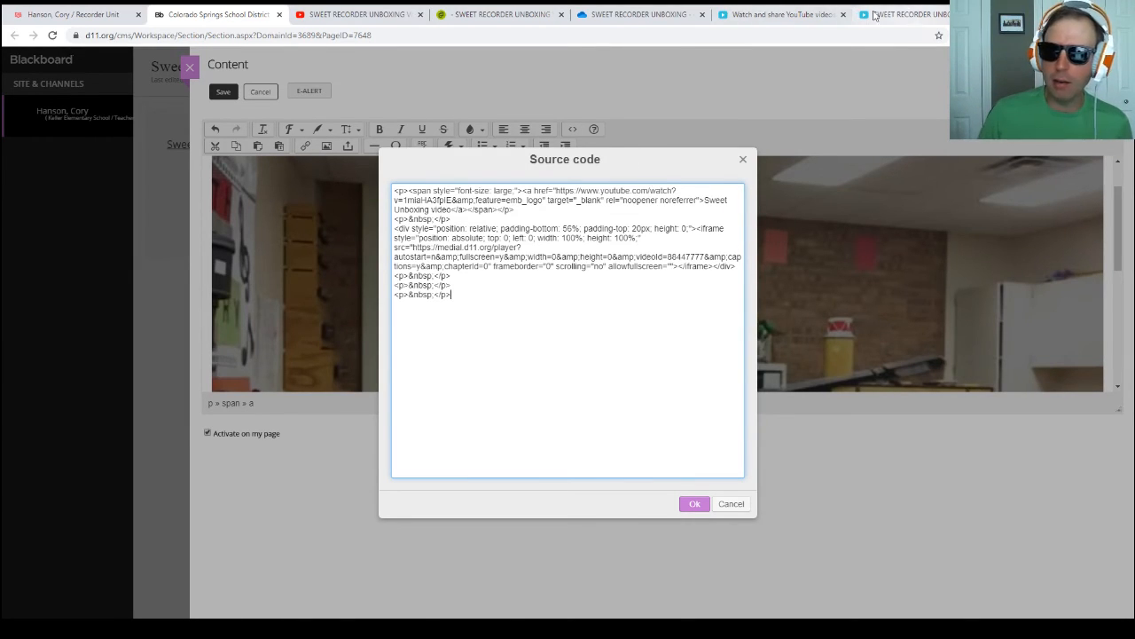
click(495, 16)
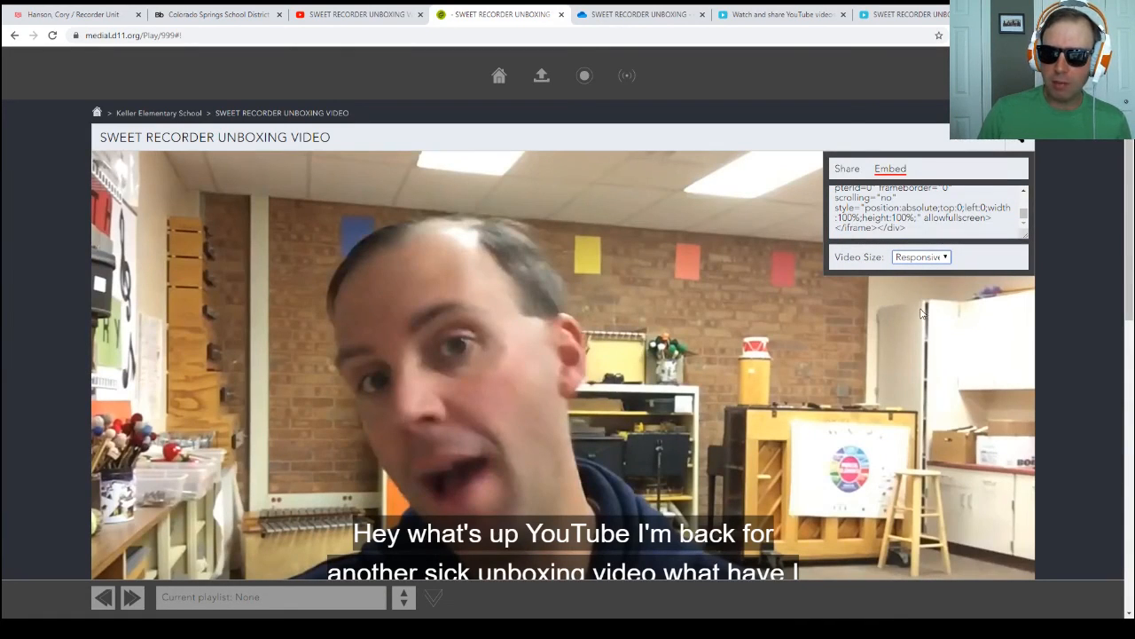
click(918, 284)
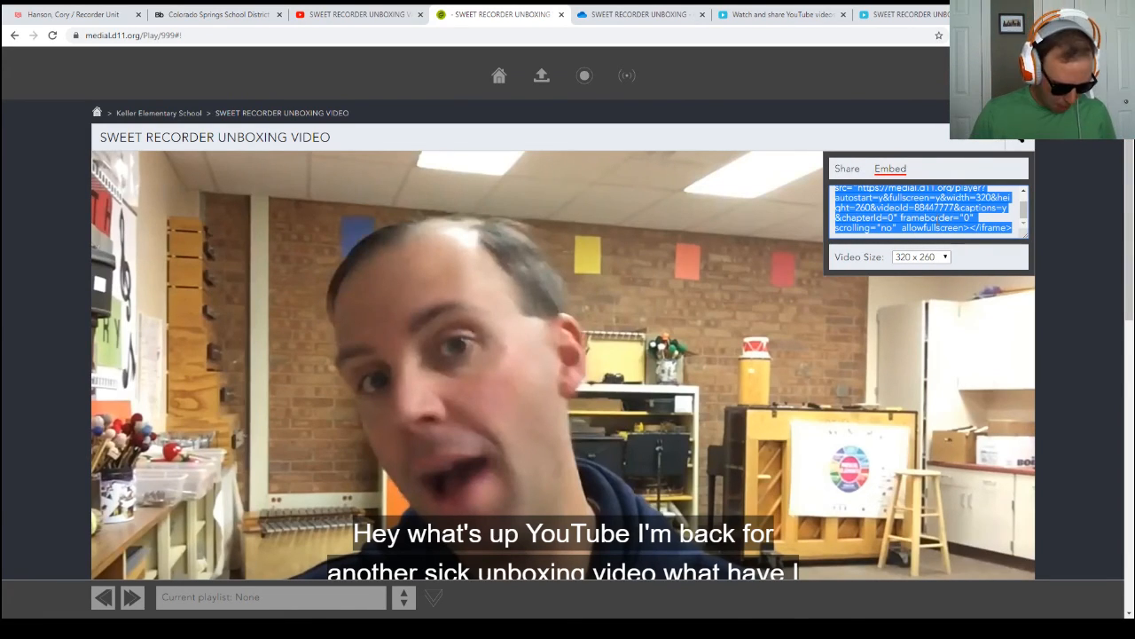
Step: Return to the Blackboard source code, replace the responsive player's whole div block with the copied embed code and apply it
click(209, 15)
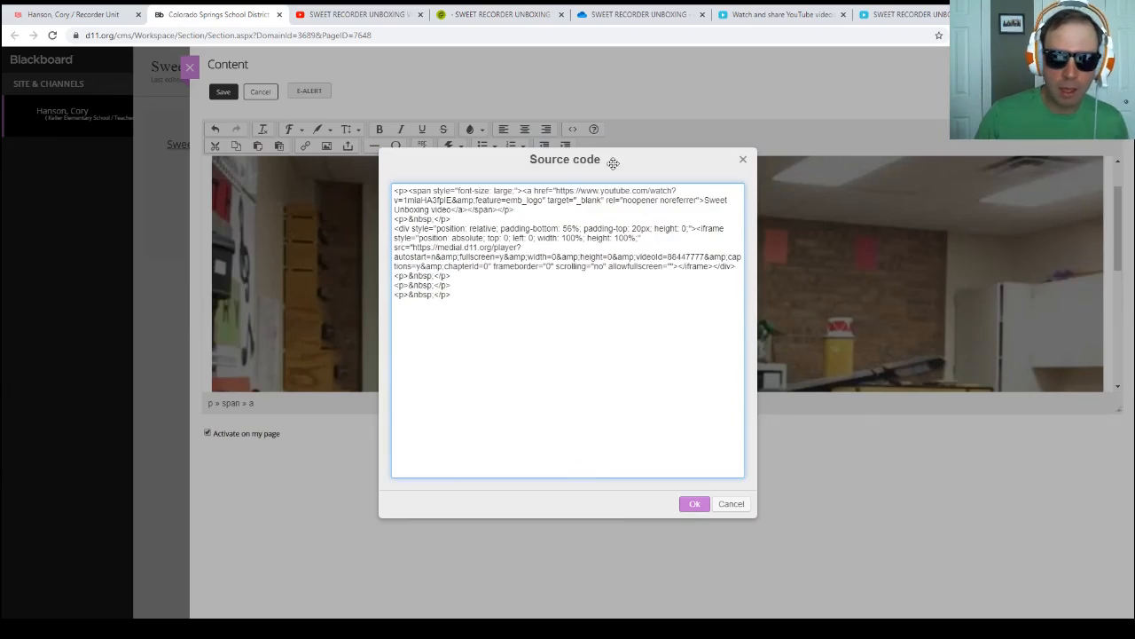
drag(739, 269, 377, 231)
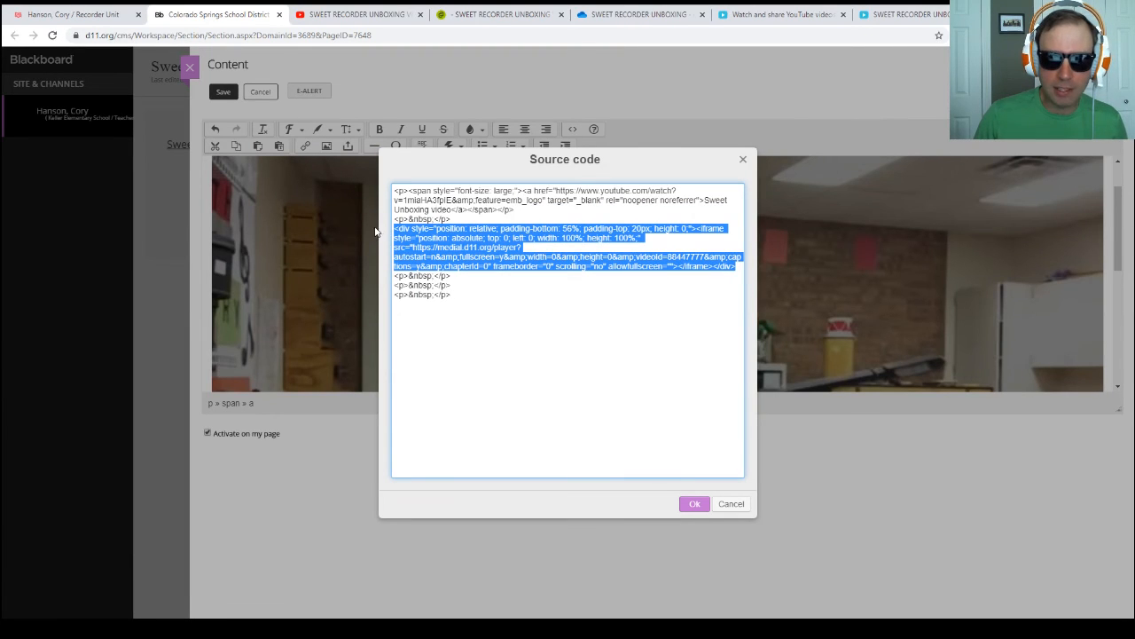
click(693, 502)
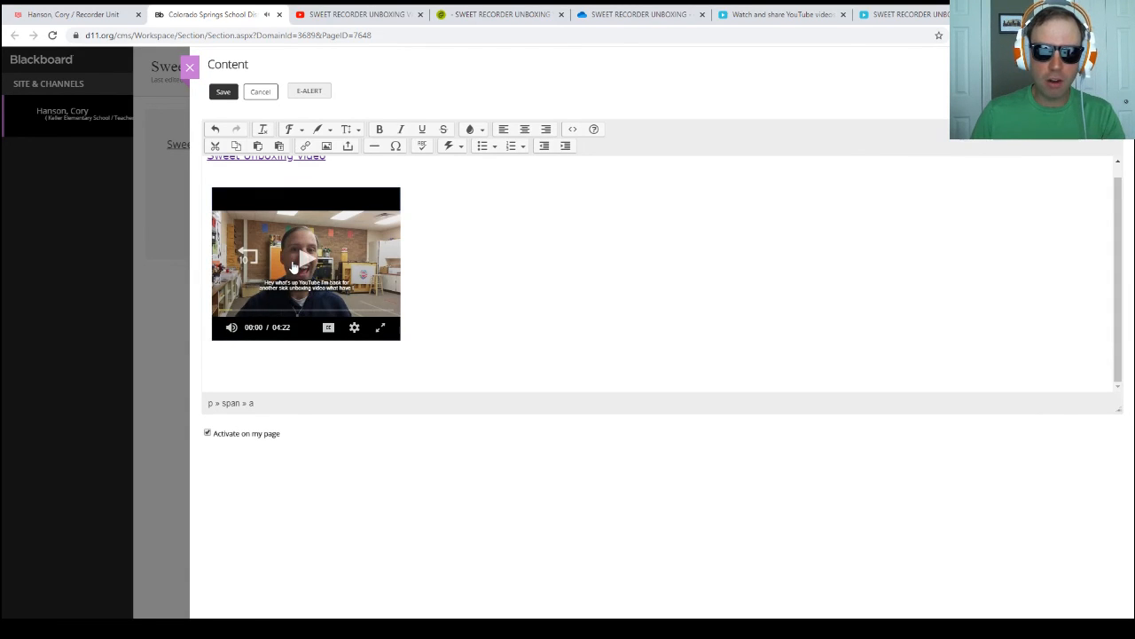
Step: Change the smaller player's autostart value to n in the source code, apply it, and recheck the code without further edits
click(573, 129)
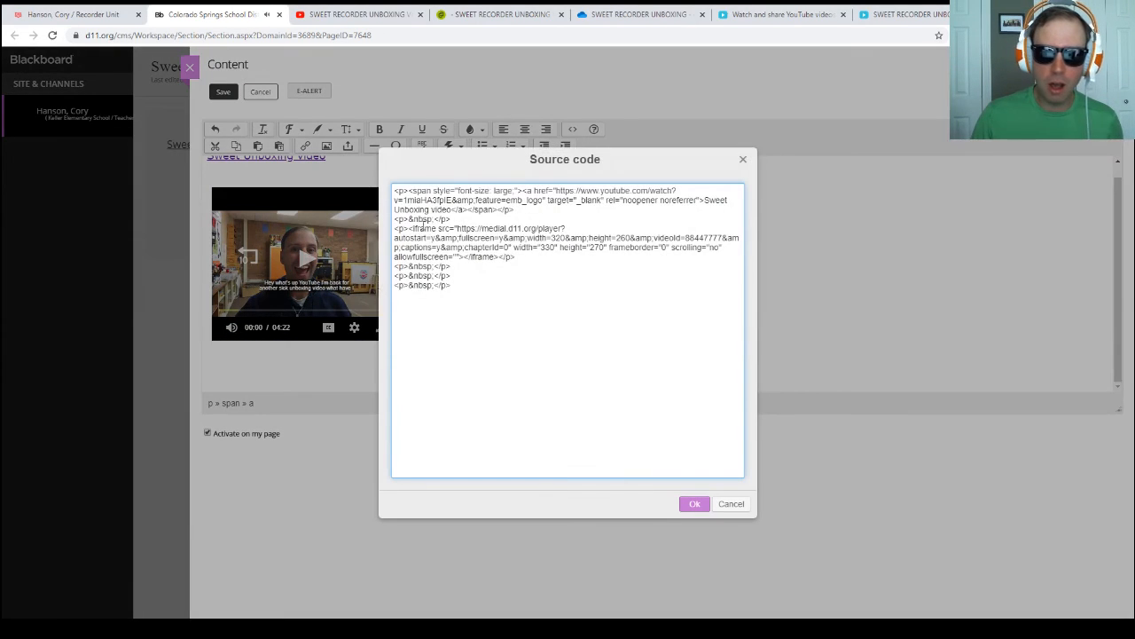
click(435, 239)
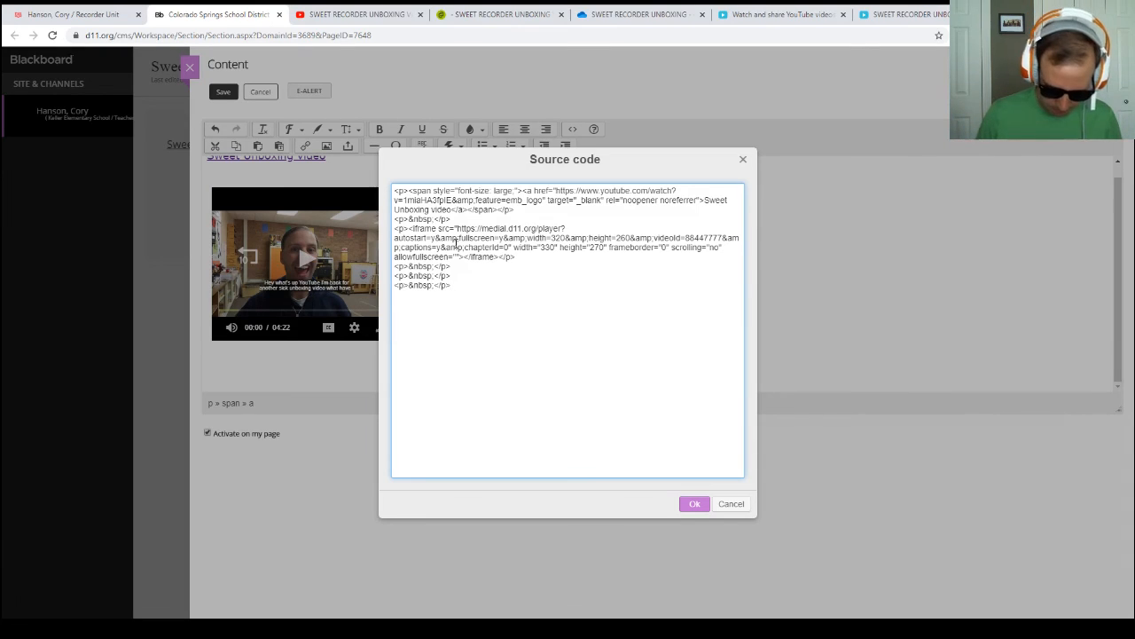
key(BackSpace)
text(n)
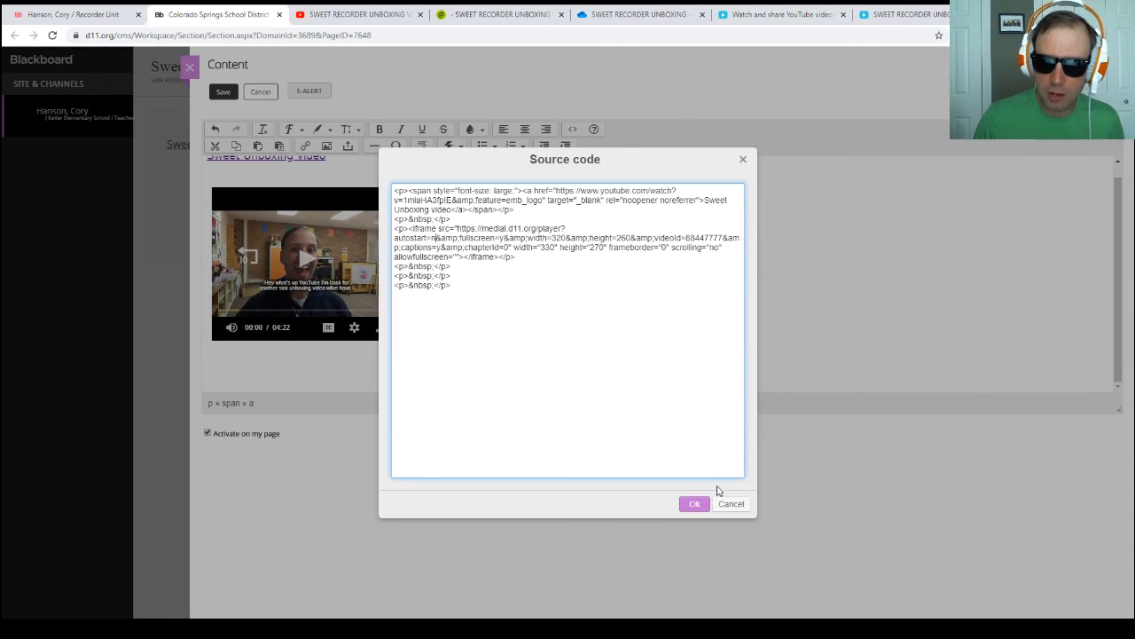
click(695, 503)
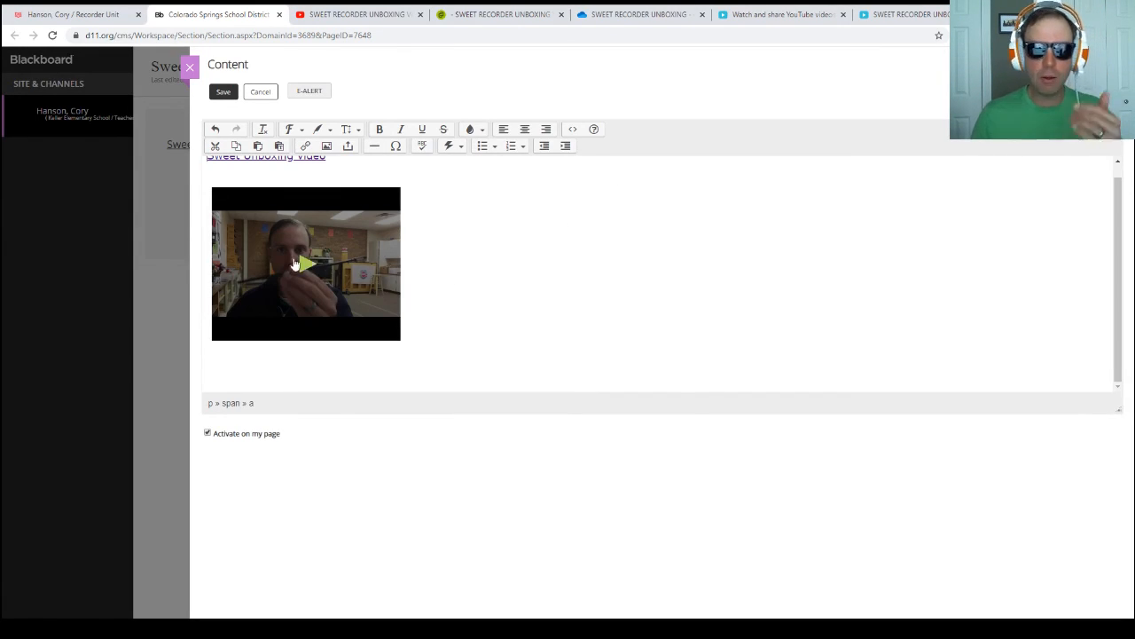
click(480, 262)
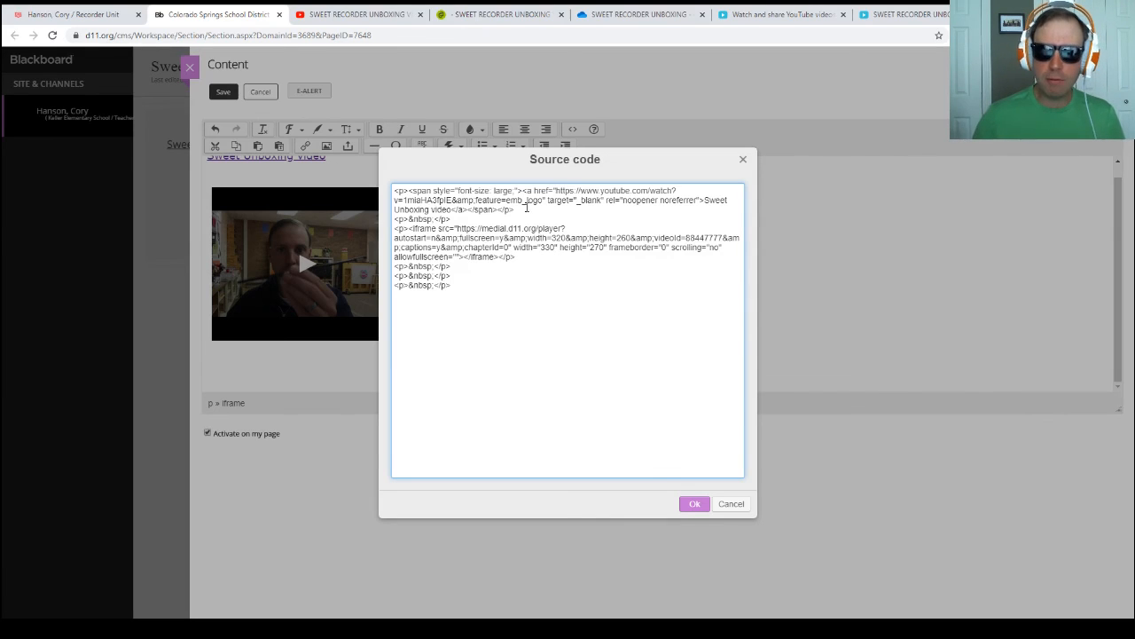
click(742, 505)
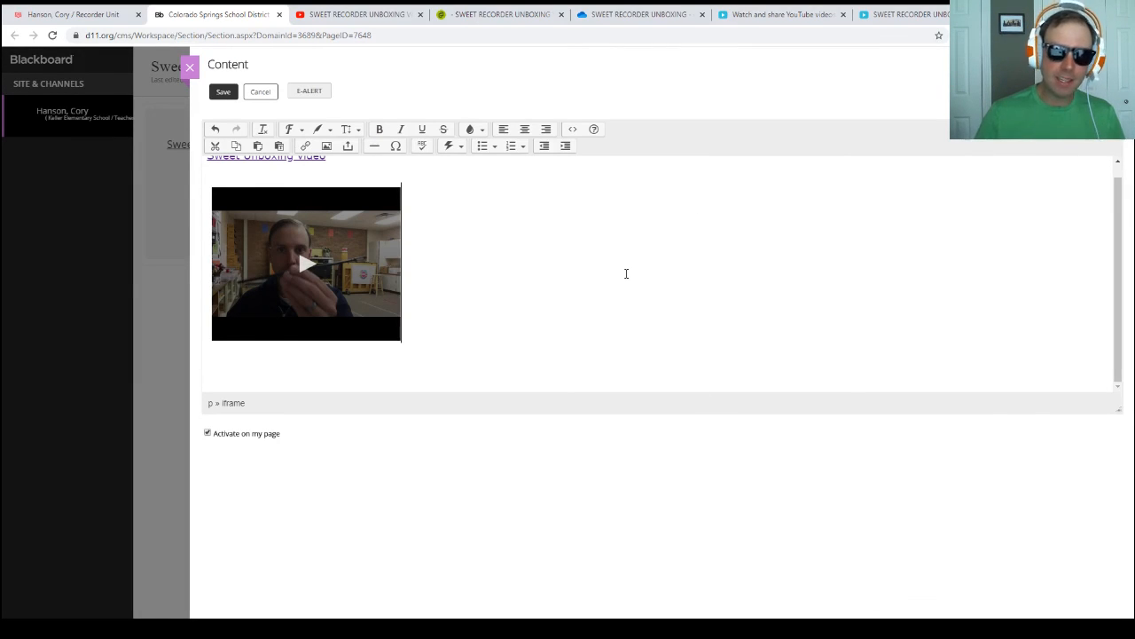